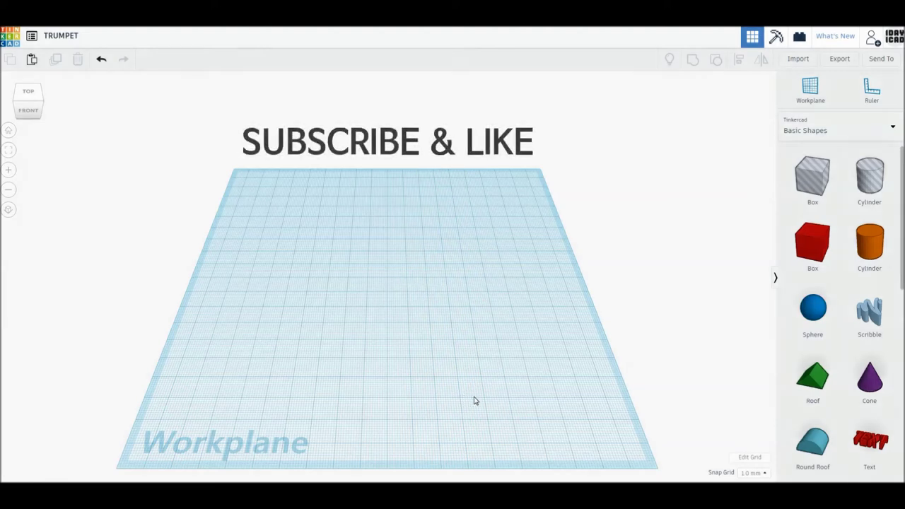
Step: Place an orange cylinder and a torus from Basic Shapes onto the workplane
drag(869, 244, 394, 282)
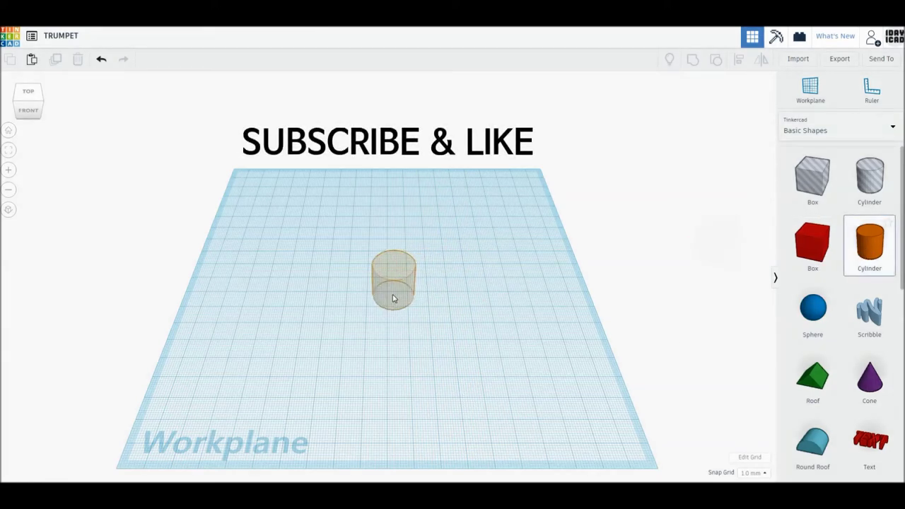
scroll(816, 366, down, 3)
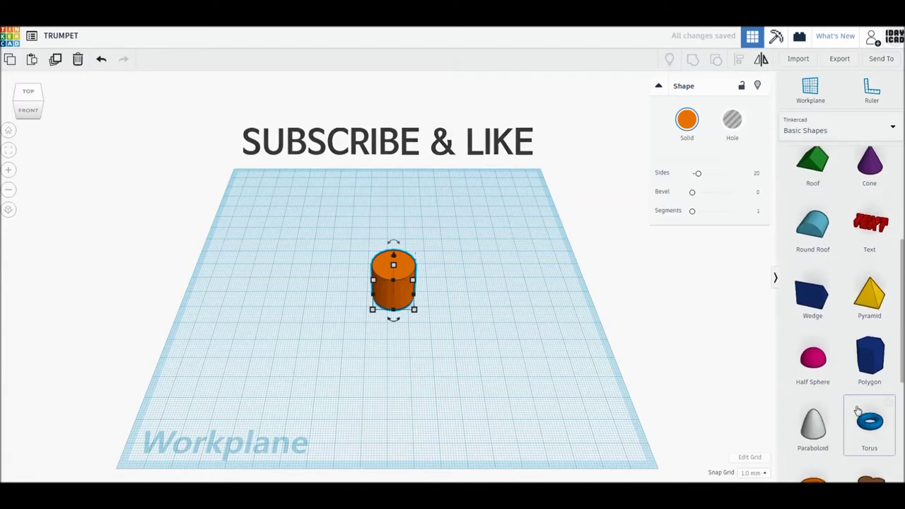
click(868, 404)
click(469, 346)
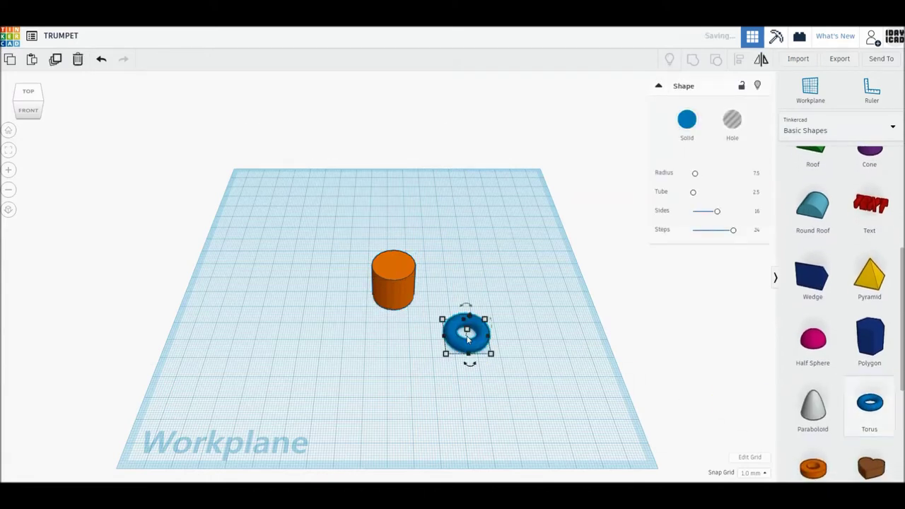
Step: Give the torus 24 sides and radius 15, then drag a Box Hole onto the workplane
drag(718, 216, 751, 214)
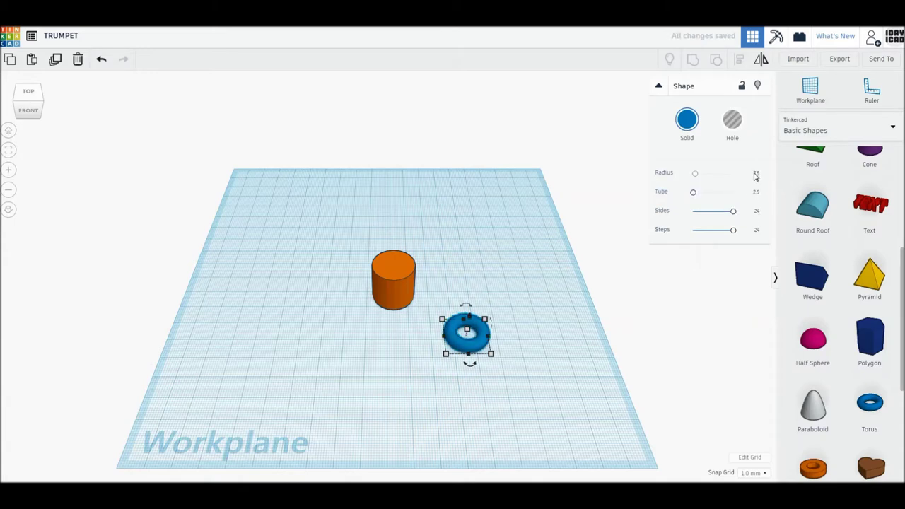
click(756, 175)
text(15)
key(Return)
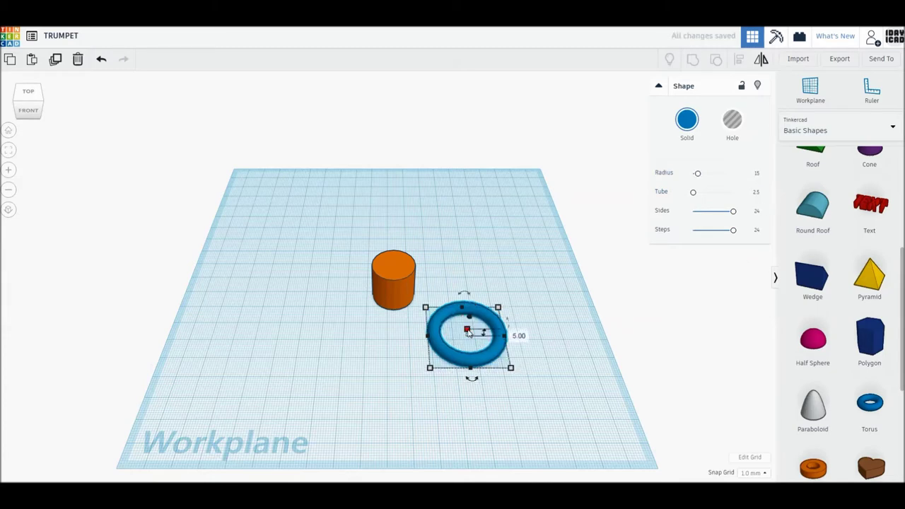
mouse_move(510, 367)
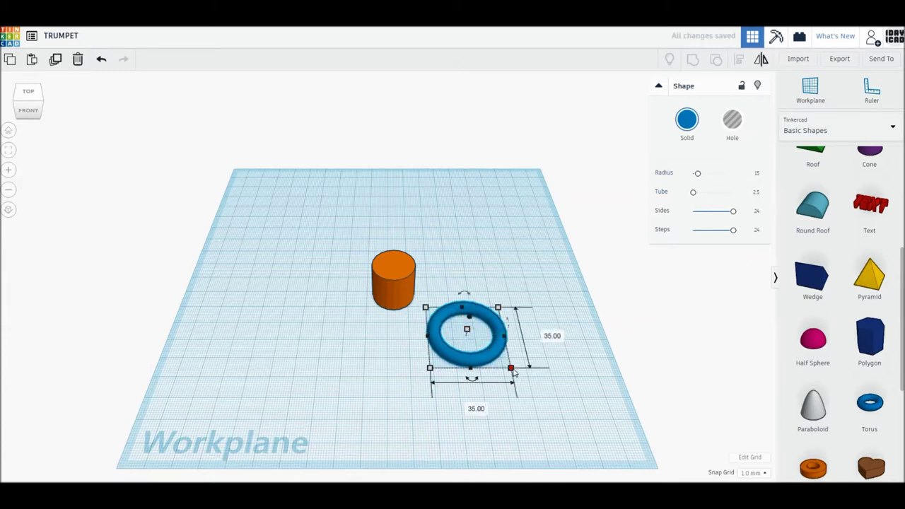
scroll(873, 357, up, 3)
scroll(869, 356, up, 2)
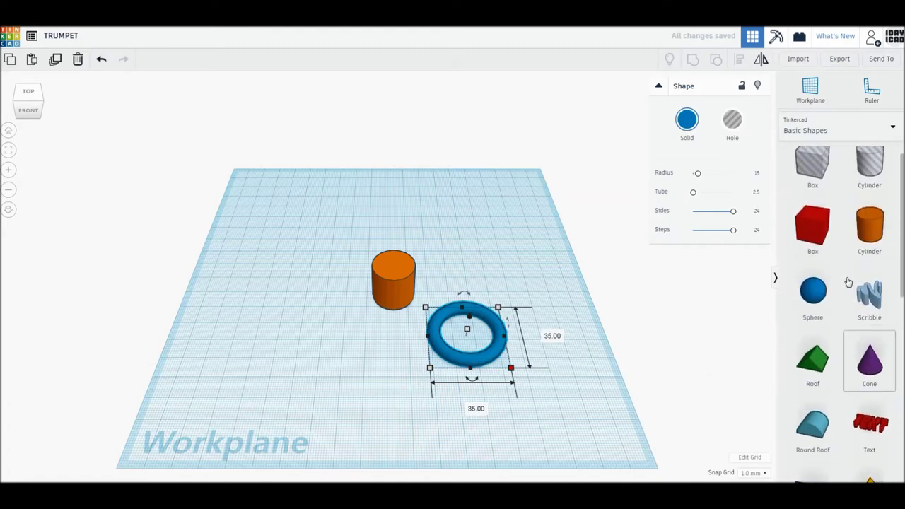
drag(821, 185, 483, 324)
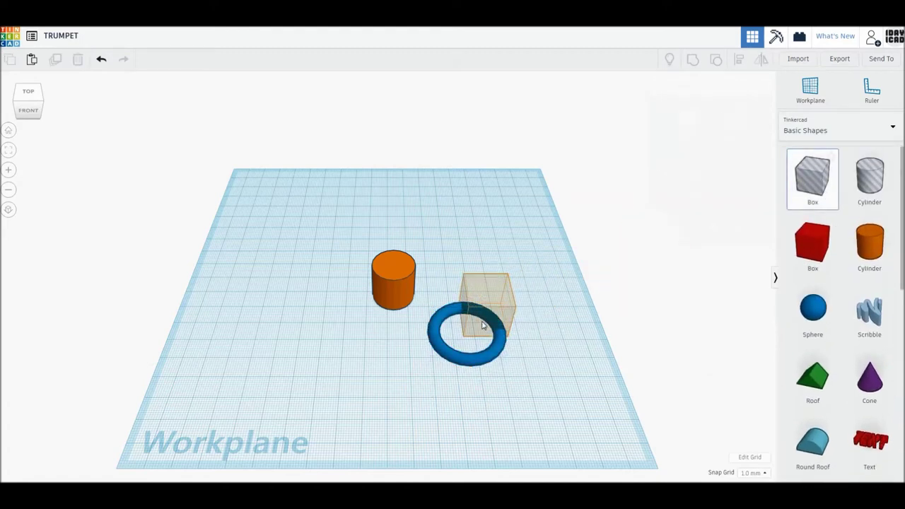
Step: From the top view, position the hole box over the ring's upper-right quarter
click(28, 91)
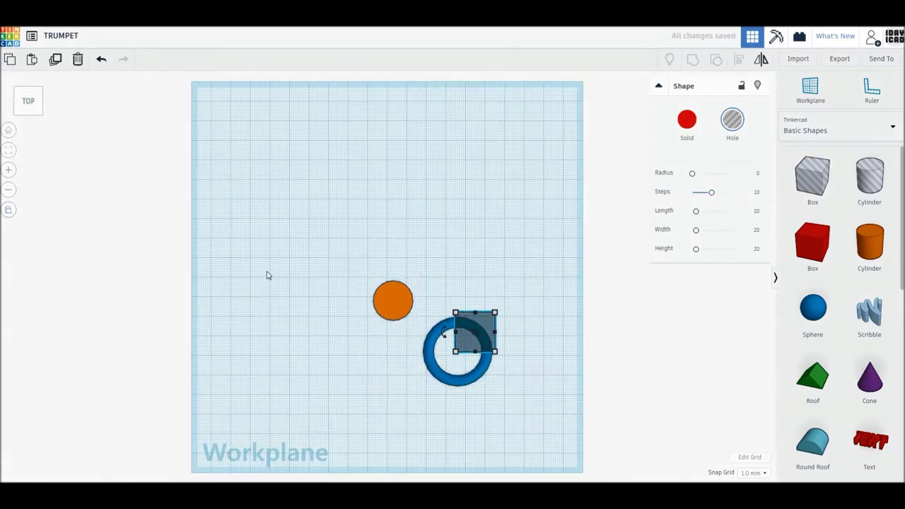
scroll(357, 326, up, 3)
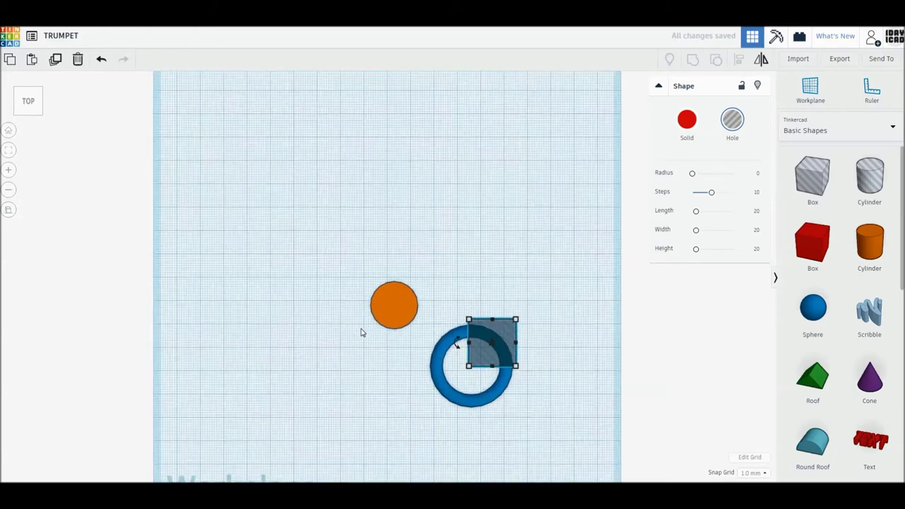
scroll(304, 244, up, 2)
scroll(384, 304, up, 2)
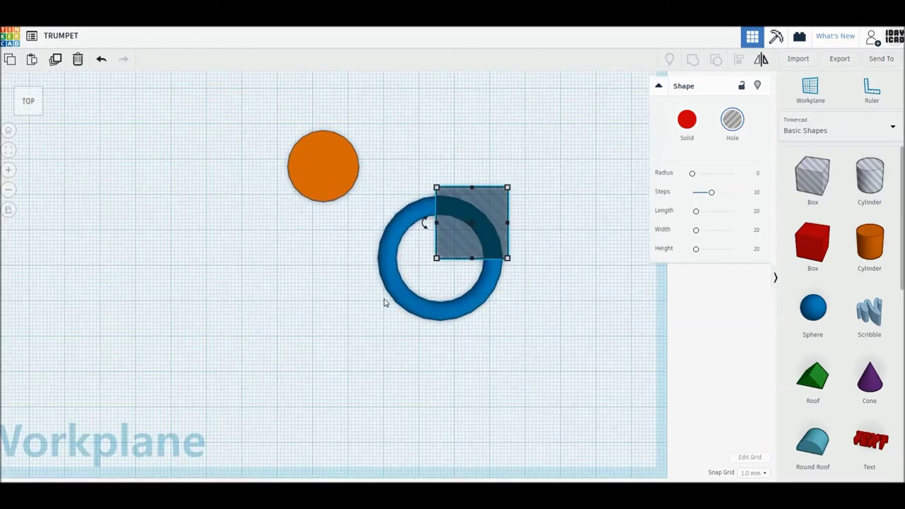
scroll(398, 303, up, 2)
click(405, 306)
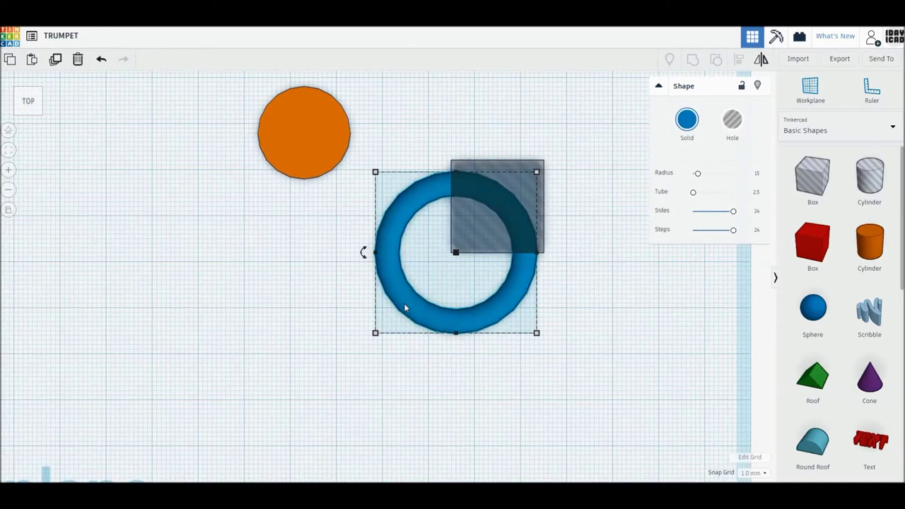
drag(408, 301, 411, 304)
drag(513, 166, 522, 166)
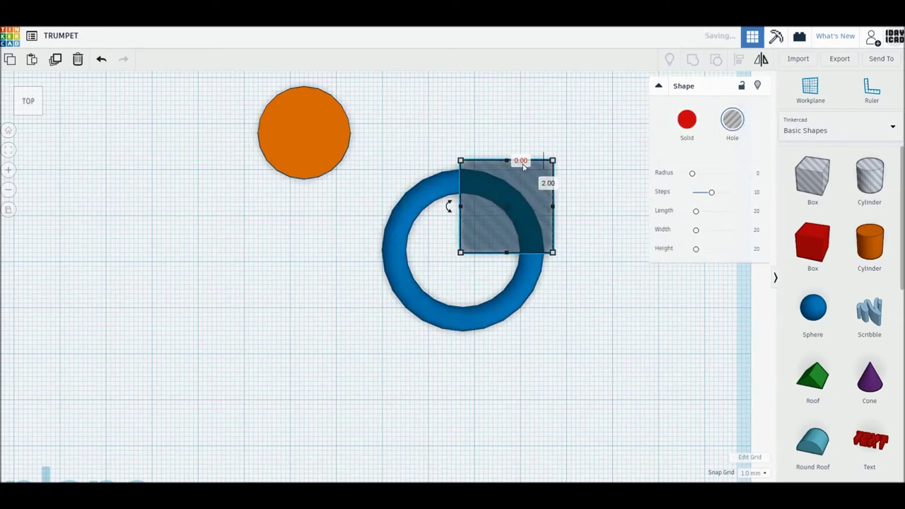
click(532, 273)
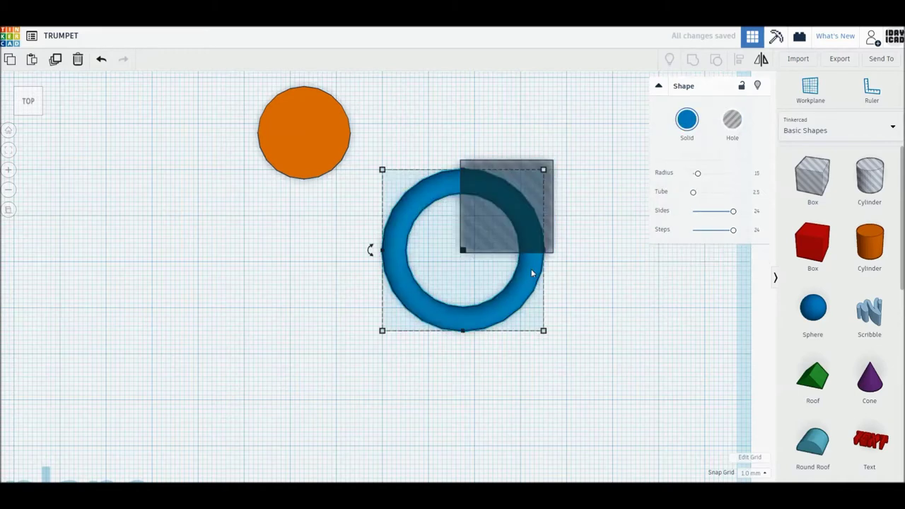
Step: Resize the torus radius, first 16 then 18.5, and nudge the ring under the hole box
click(757, 175)
text(16)
key(Return)
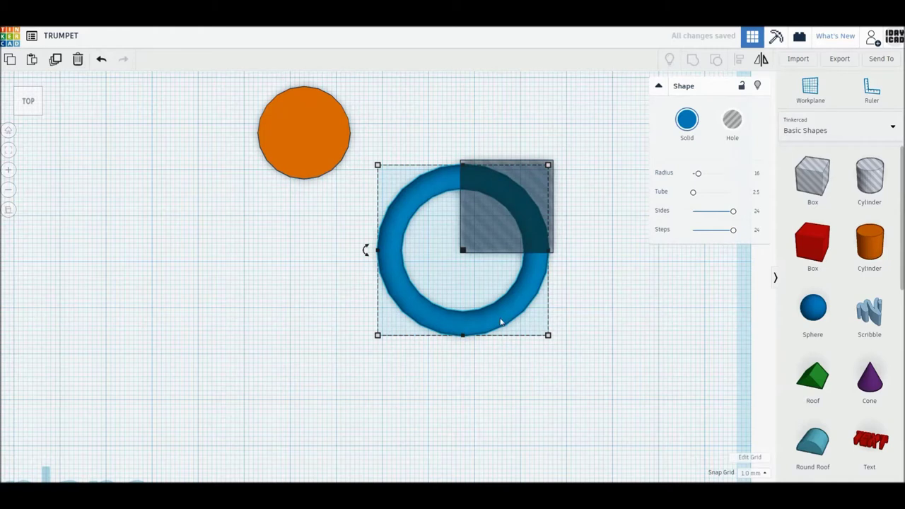
drag(500, 322, 506, 326)
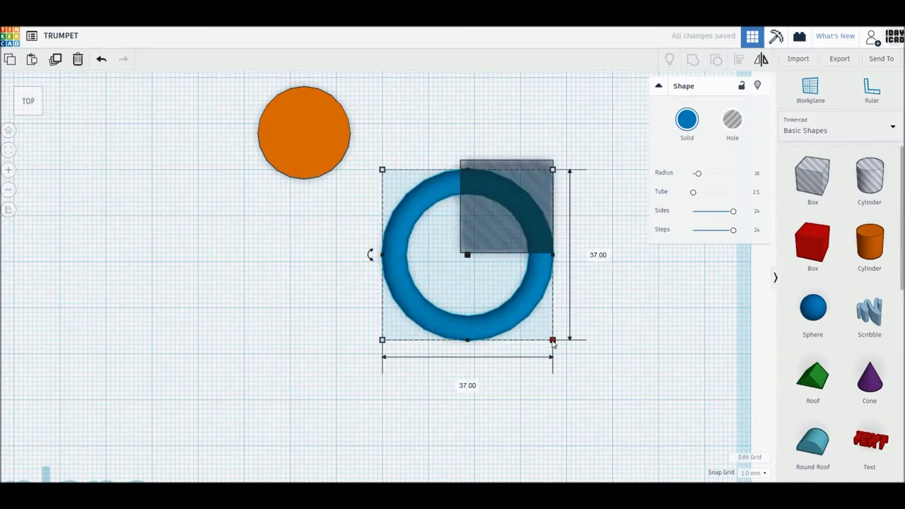
right_drag(496, 319, 636, 209)
click(756, 173)
text(18.5)
key(Return)
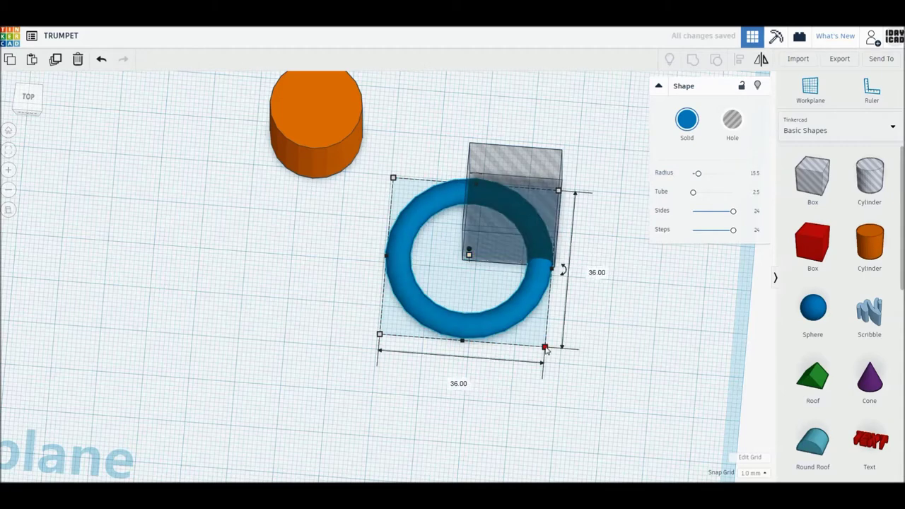
click(28, 98)
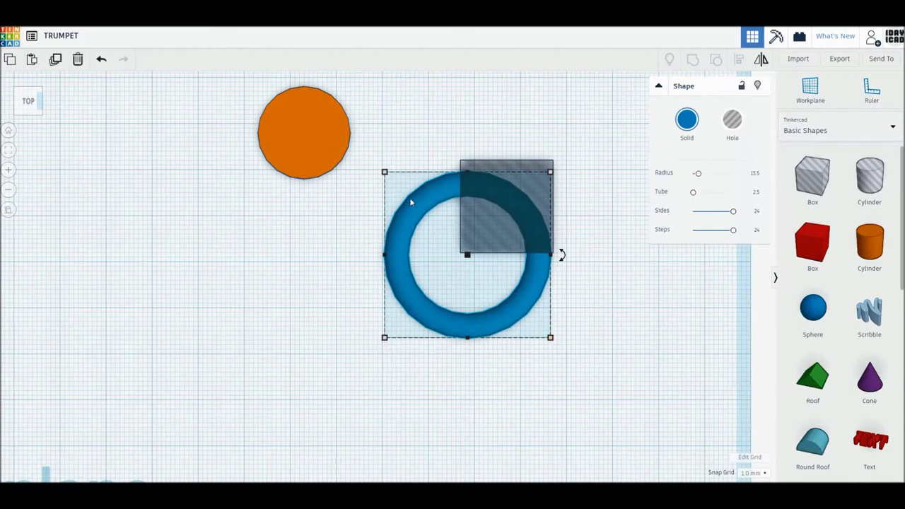
Step: Enlarge the hole box to 27 × 40 over the ring's right half
drag(409, 202, 408, 200)
click(466, 139)
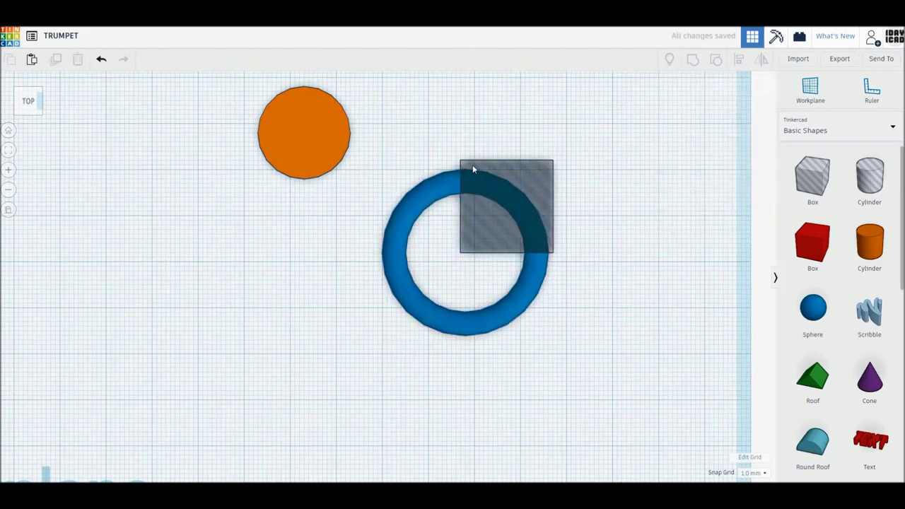
drag(472, 168, 477, 168)
drag(557, 252, 590, 349)
Step: Lower the hole box and group it with the ring to leave a C-shaped arc
click(428, 318)
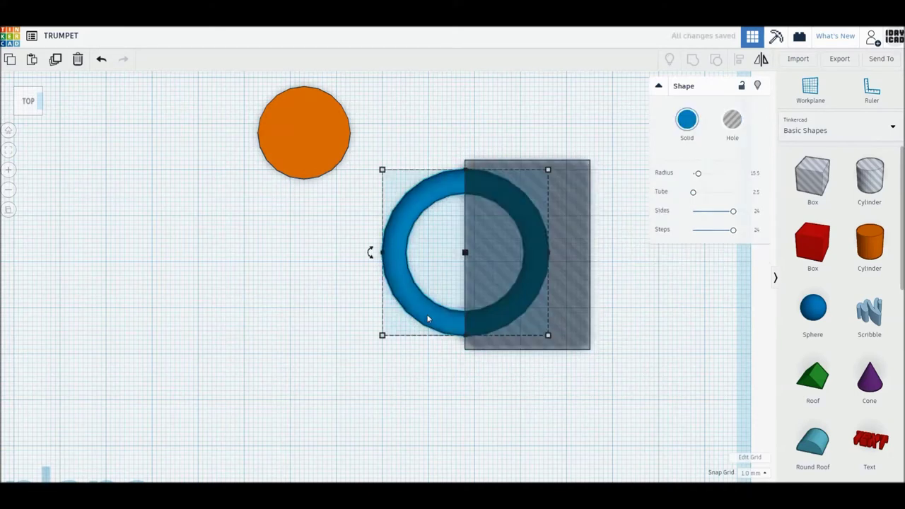
drag(675, 385, 474, 279)
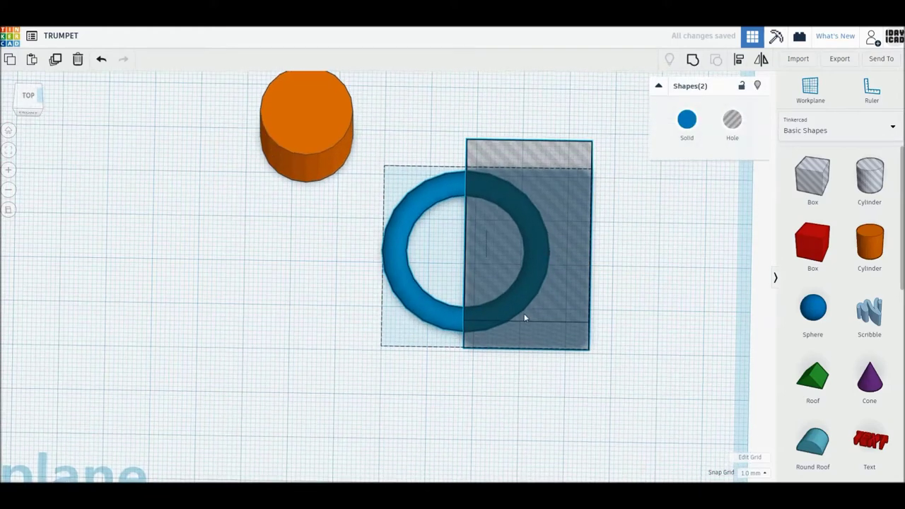
right_drag(475, 278, 636, 314)
click(584, 253)
click(576, 227)
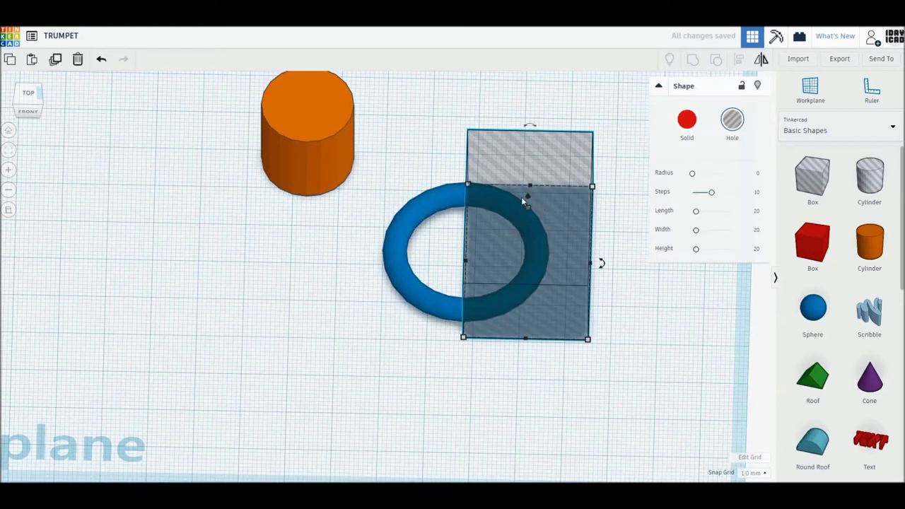
drag(527, 199, 529, 208)
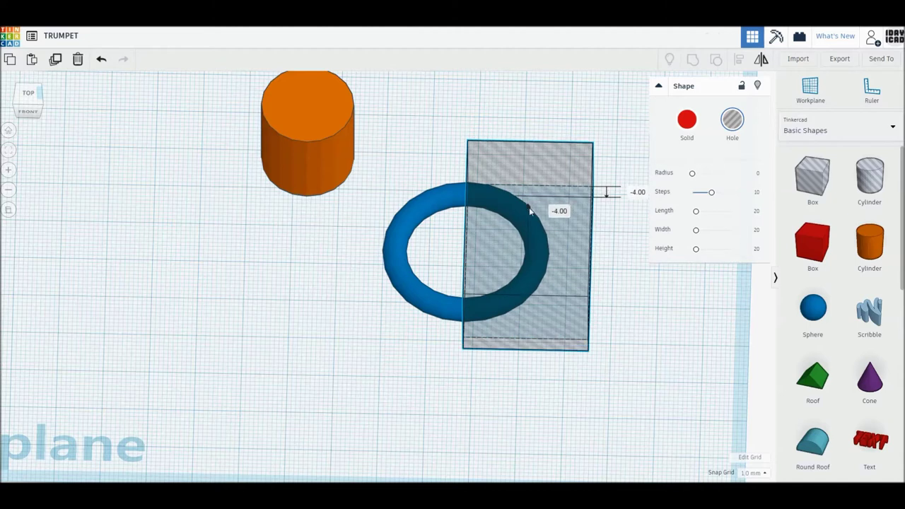
shift+click(488, 238)
key(ctrl+g)
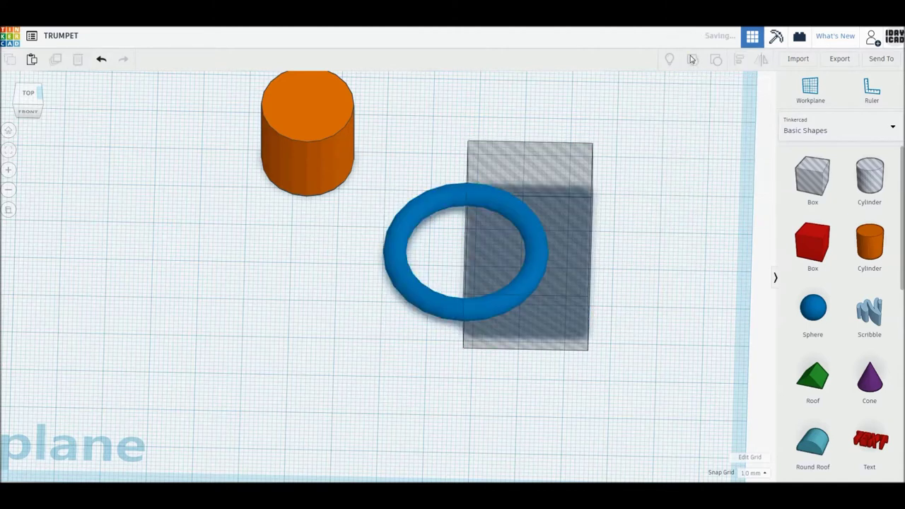
click(322, 154)
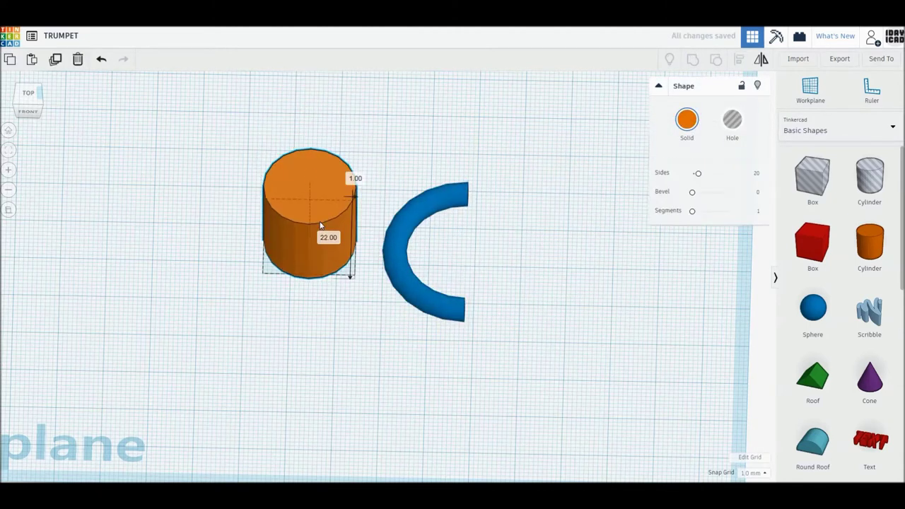
Step: Rotate the cylinder 90°, set its size to 5, and stretch it into a 48.50 bar
drag(310, 118, 342, 179)
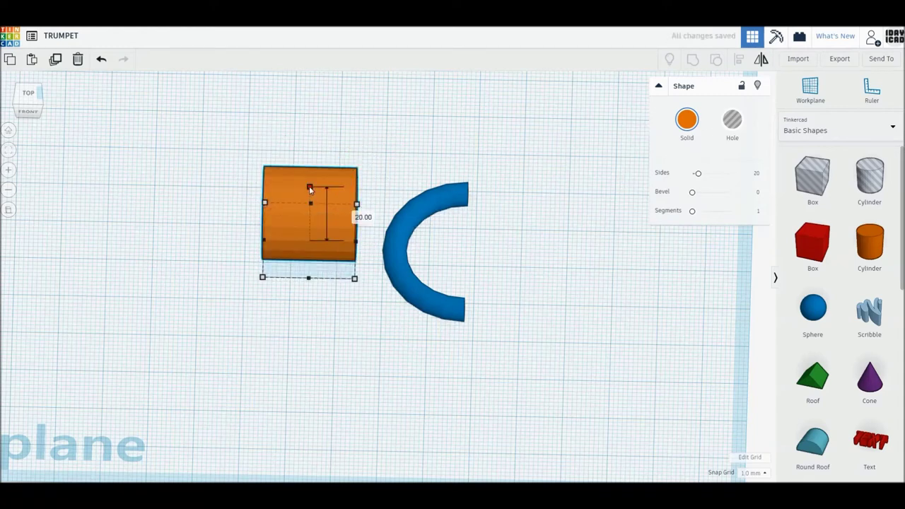
drag(308, 186, 311, 196)
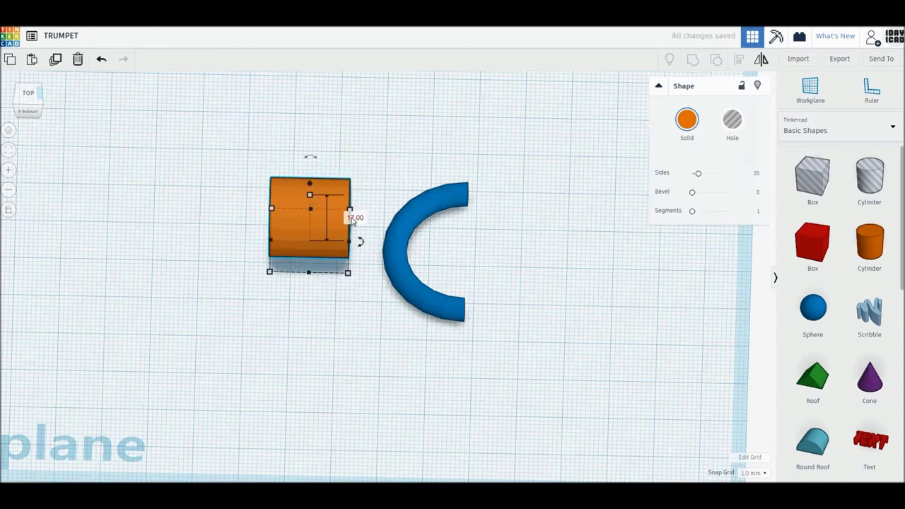
text(28.5)
key(Return)
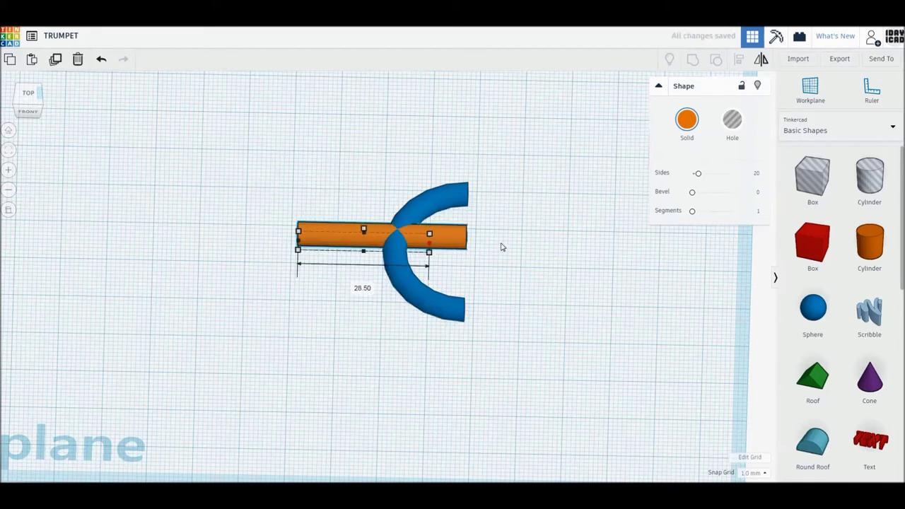
drag(321, 242, 523, 242)
click(29, 95)
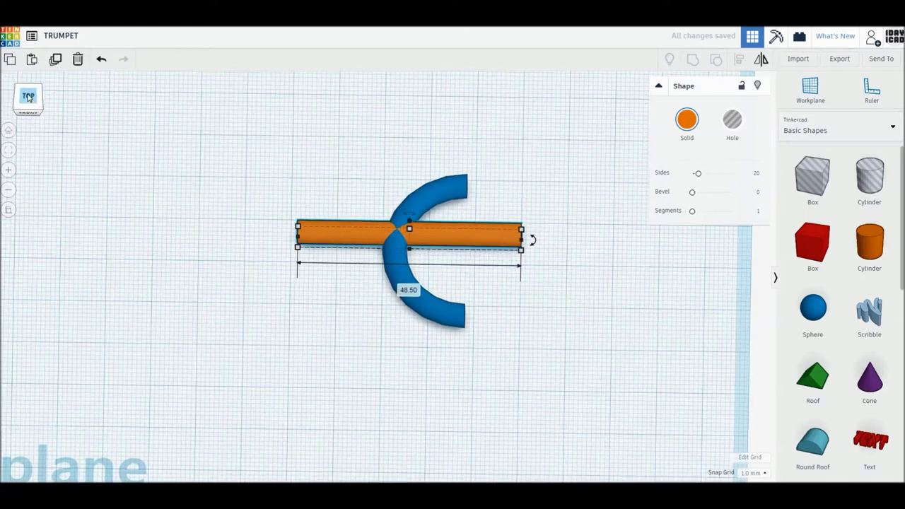
click(295, 235)
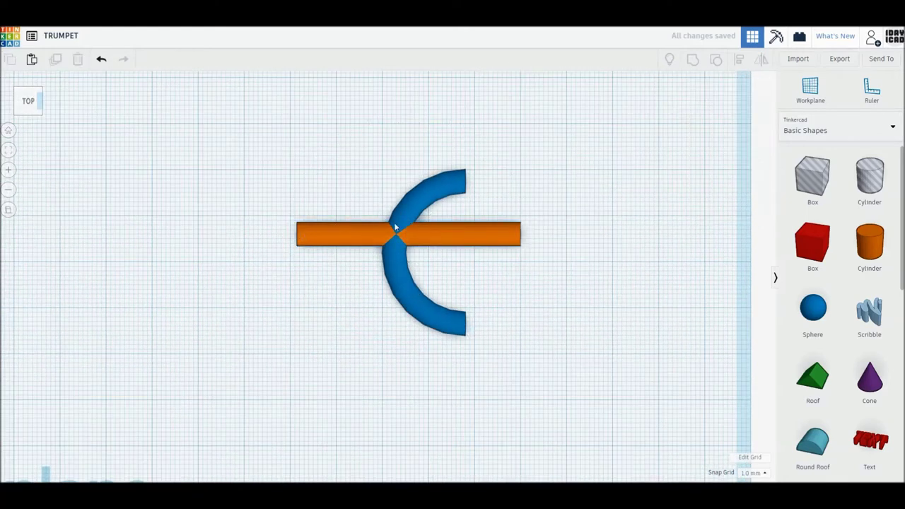
click(355, 241)
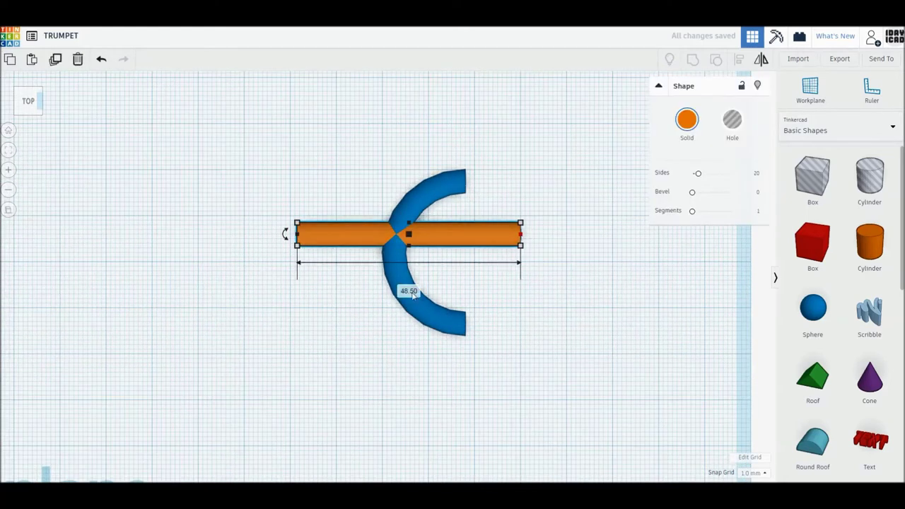
text(5)
Step: Set the bar length to 100 and move the half ring and bar so they meet
key(Return)
mouse_move(409, 305)
mouse_down()
mouse_move(185, 305)
mouse_move(192, 303)
mouse_up()
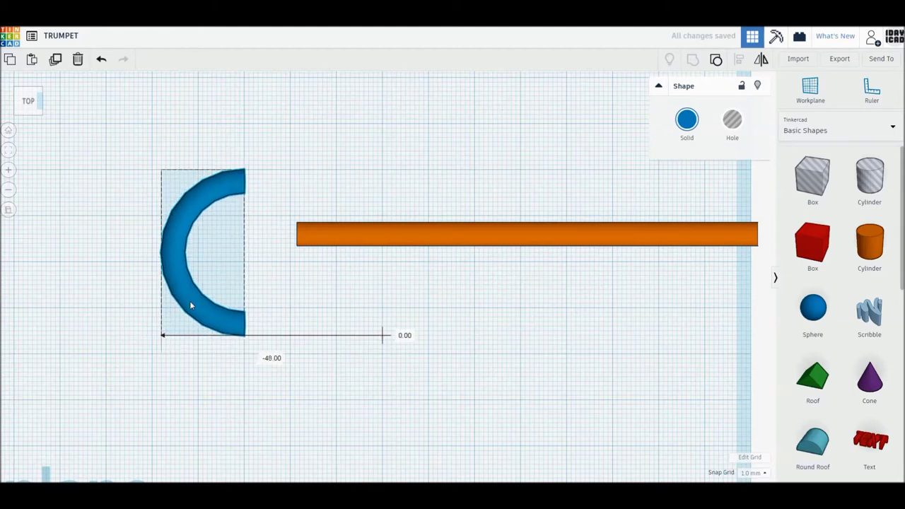
click(288, 258)
drag(310, 242, 258, 193)
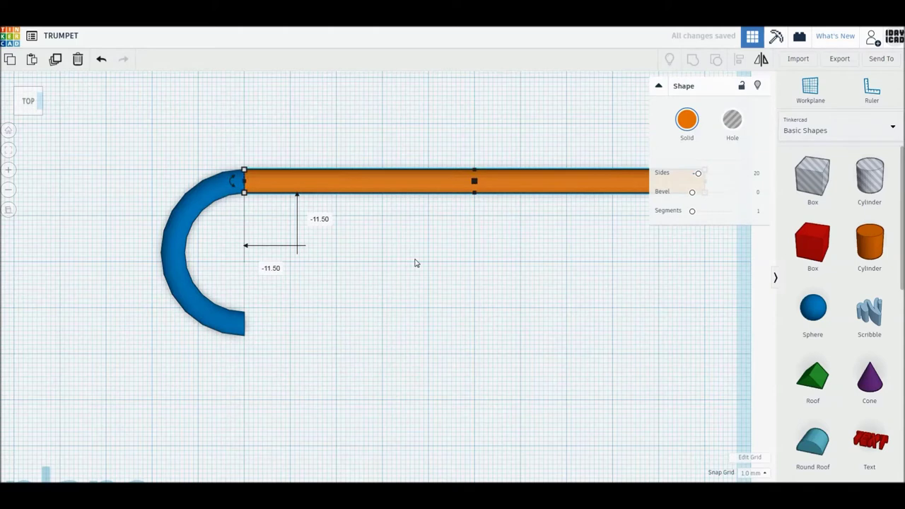
click(414, 263)
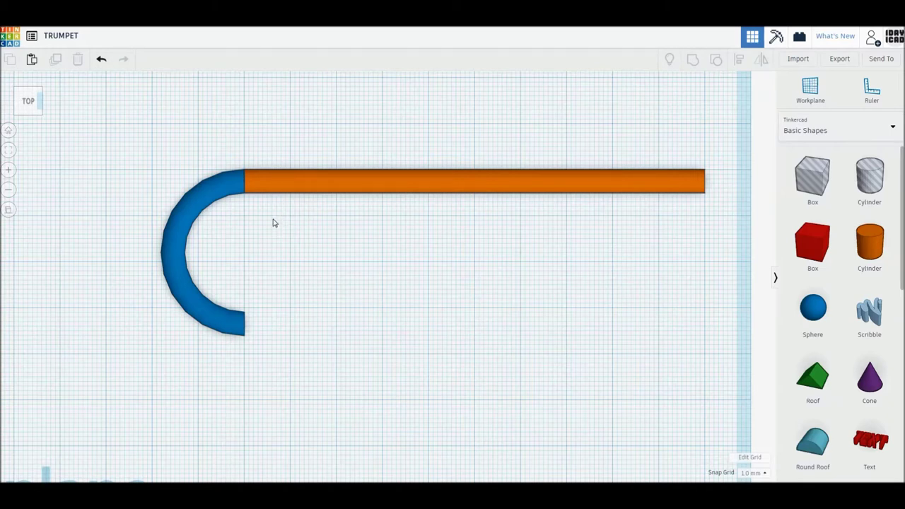
Step: Shift the arc and tube left and trim the tube to exactly 90 mm
drag(276, 238, 200, 189)
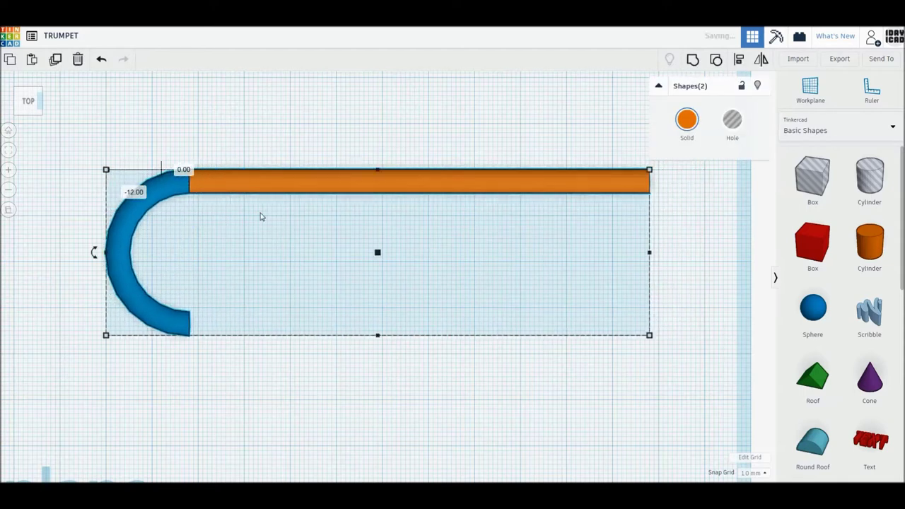
click(261, 214)
click(291, 192)
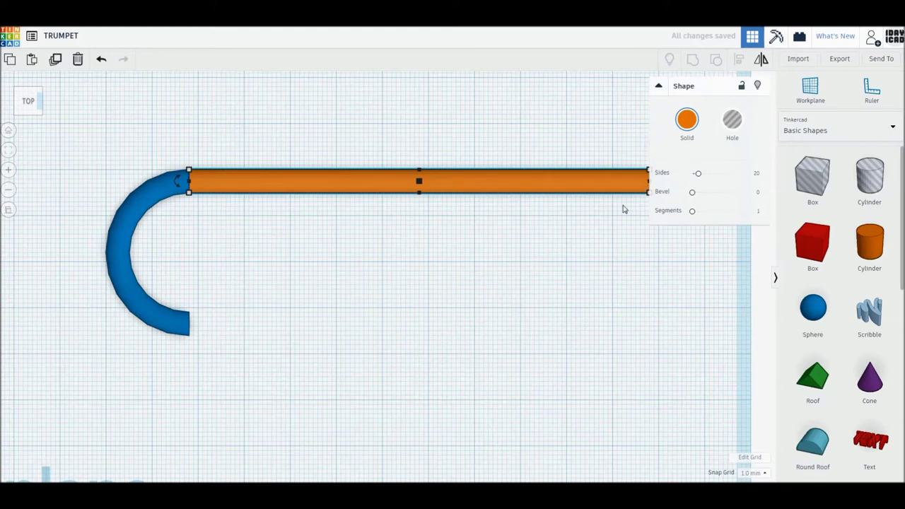
middle_drag(625, 209, 604, 198)
drag(631, 187, 590, 188)
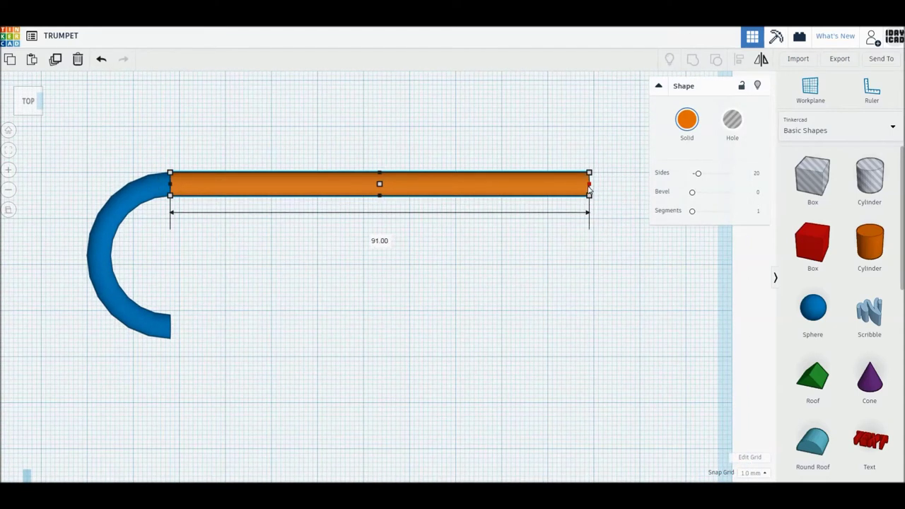
drag(588, 189, 584, 188)
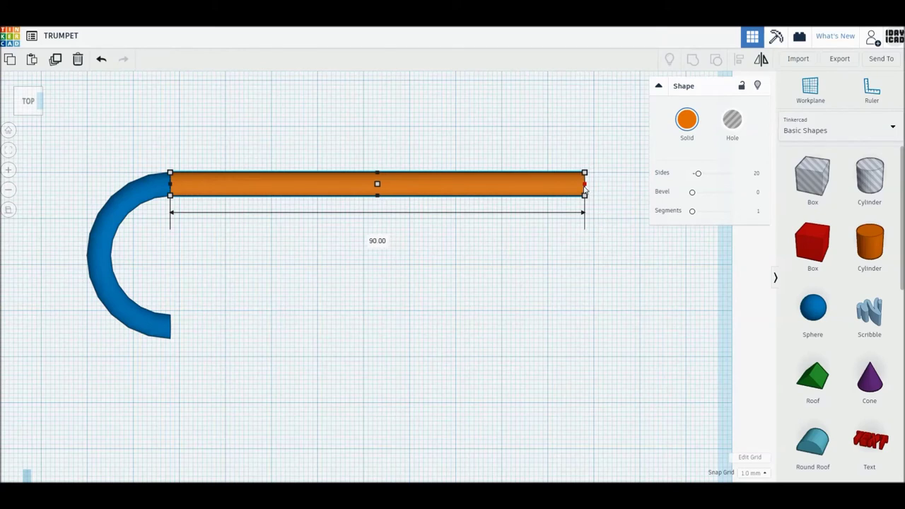
click(425, 251)
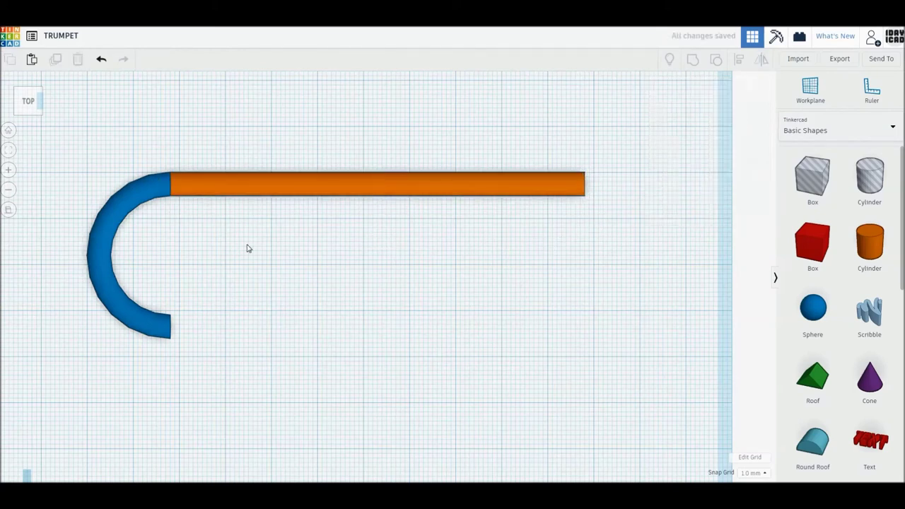
drag(149, 176, 183, 224)
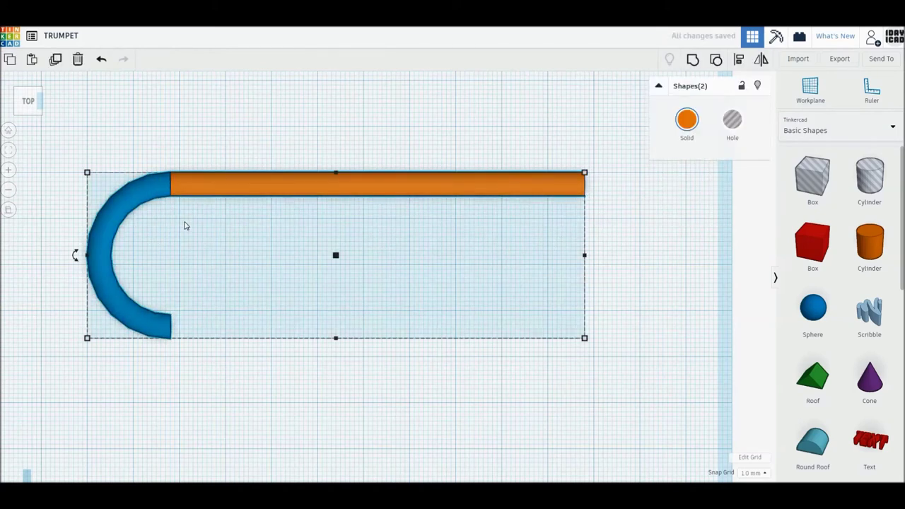
Step: Duplicate the bend-and-tube pair, move the copy below, and mirror it left to right
click(55, 60)
drag(216, 191, 311, 246)
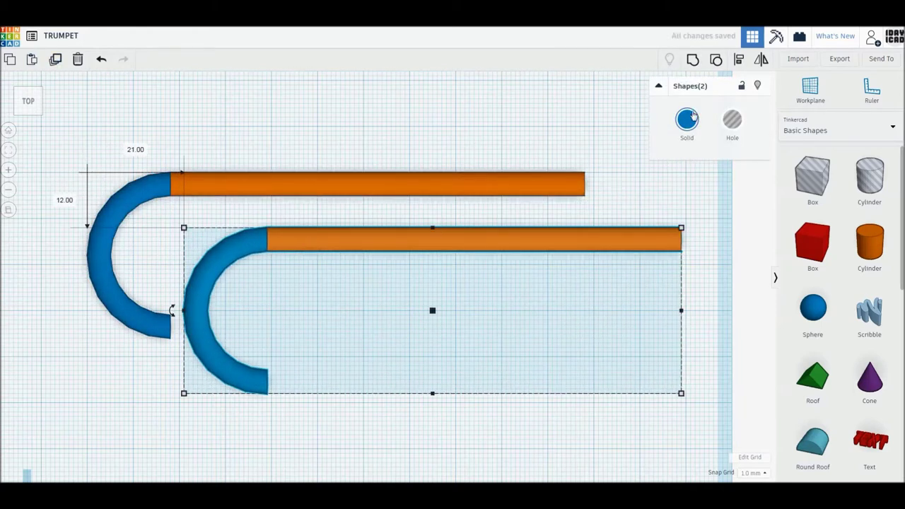
click(738, 60)
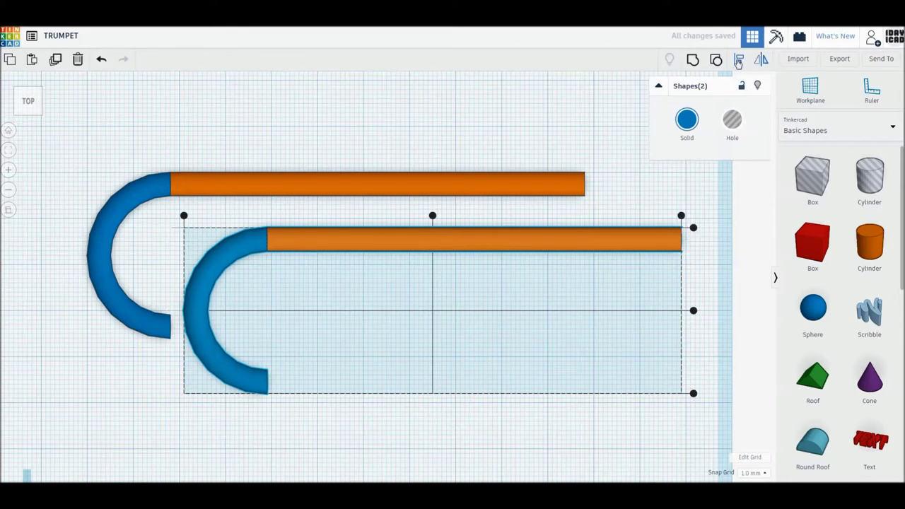
click(760, 61)
click(447, 406)
click(171, 319)
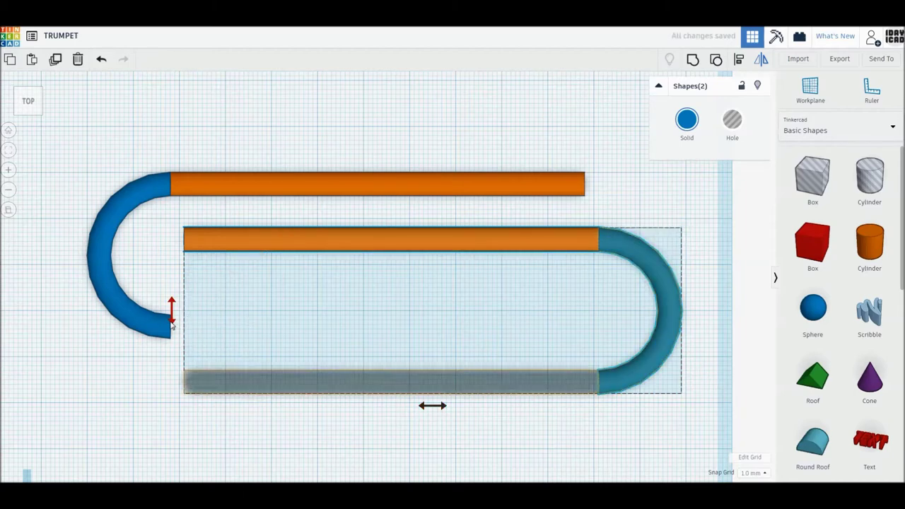
click(259, 350)
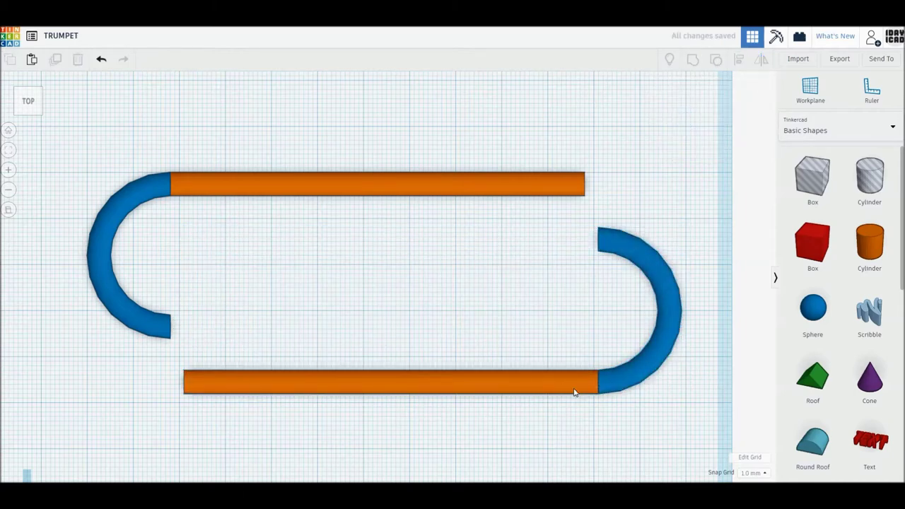
Step: Duplicate the bottom orange tube and move the copy up toward the middle
drag(654, 417, 571, 367)
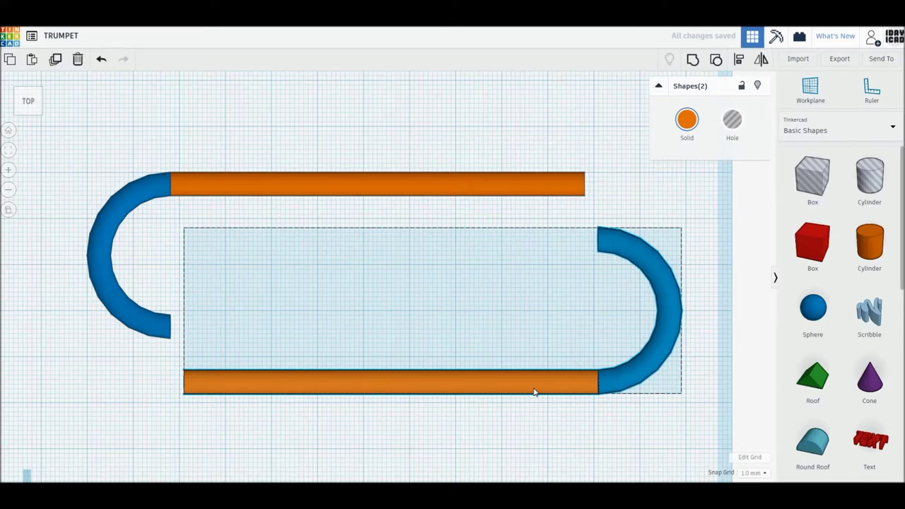
click(567, 407)
click(566, 382)
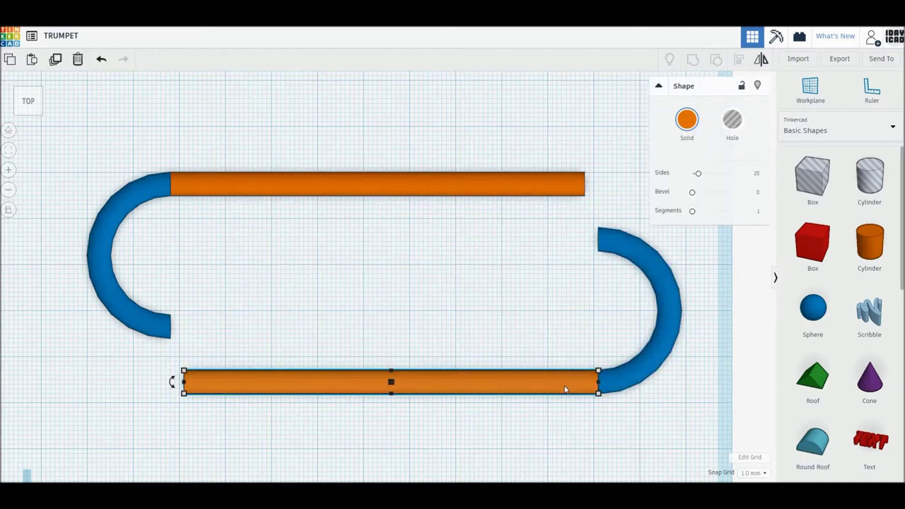
click(56, 61)
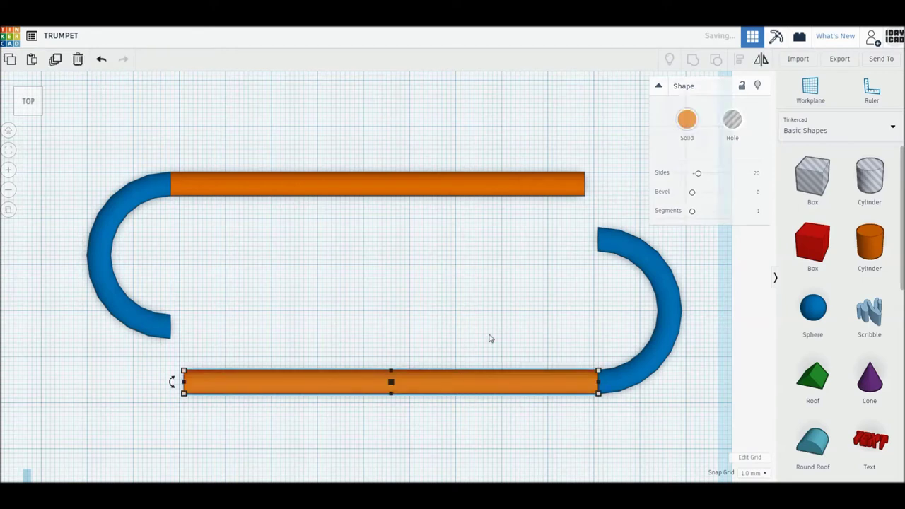
mouse_move(542, 376)
mouse_down()
mouse_move(536, 295)
mouse_move(545, 251)
mouse_up()
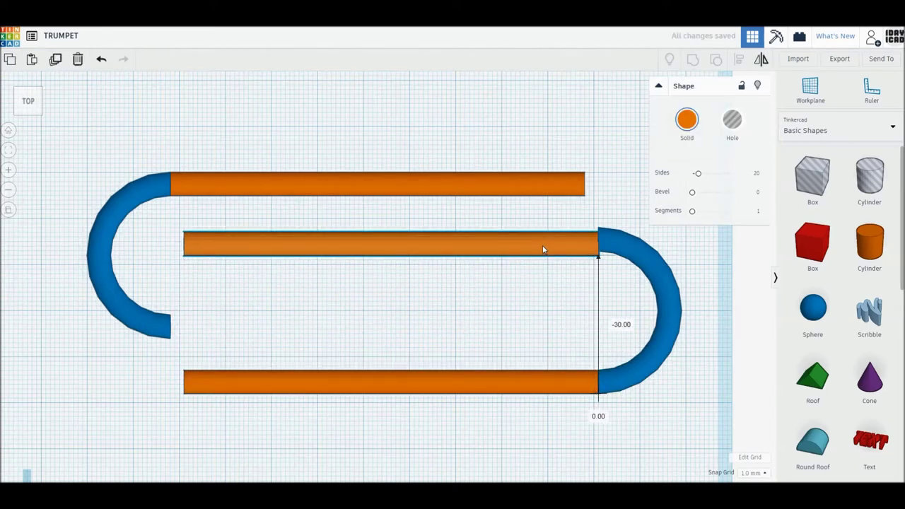
Step: Place the tube copy midway, stretch it left, and lengthen the top tube to 121 mm
drag(545, 251, 542, 245)
mouse_move(183, 240)
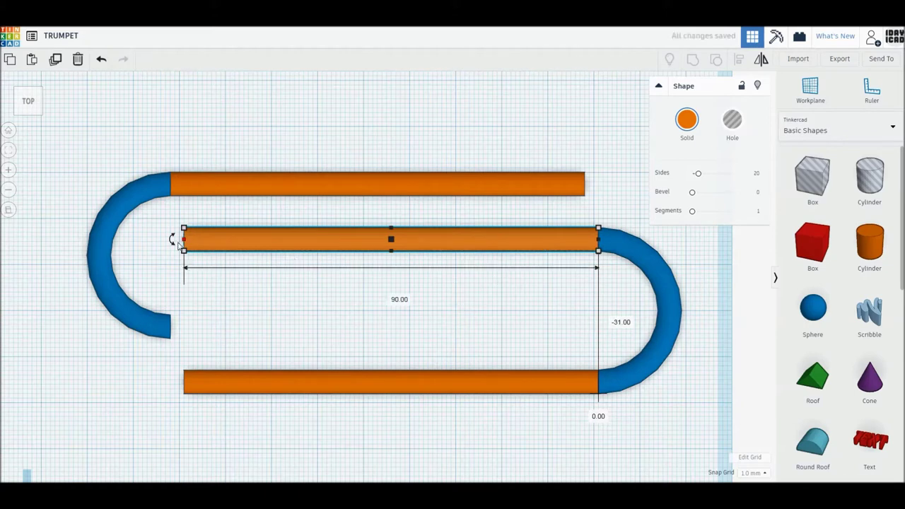
drag(185, 243, 84, 243)
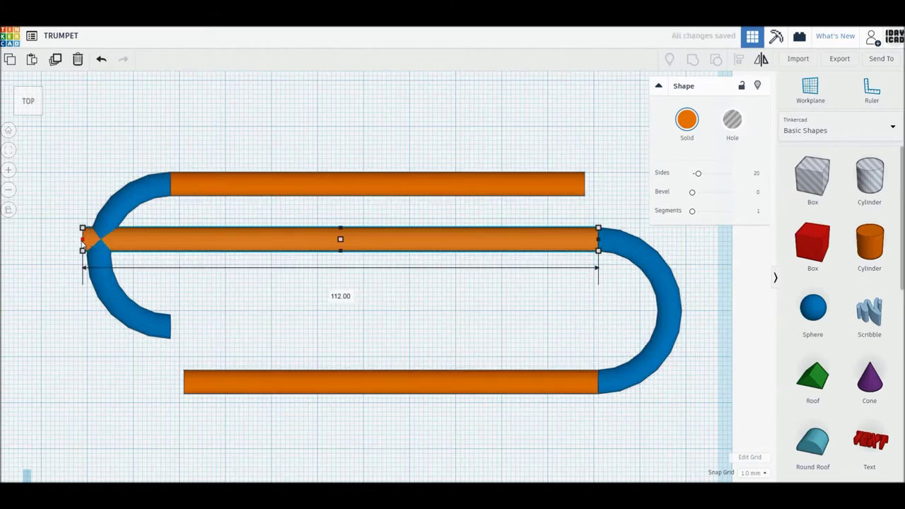
click(393, 181)
middle_drag(605, 209, 549, 238)
drag(554, 216, 702, 235)
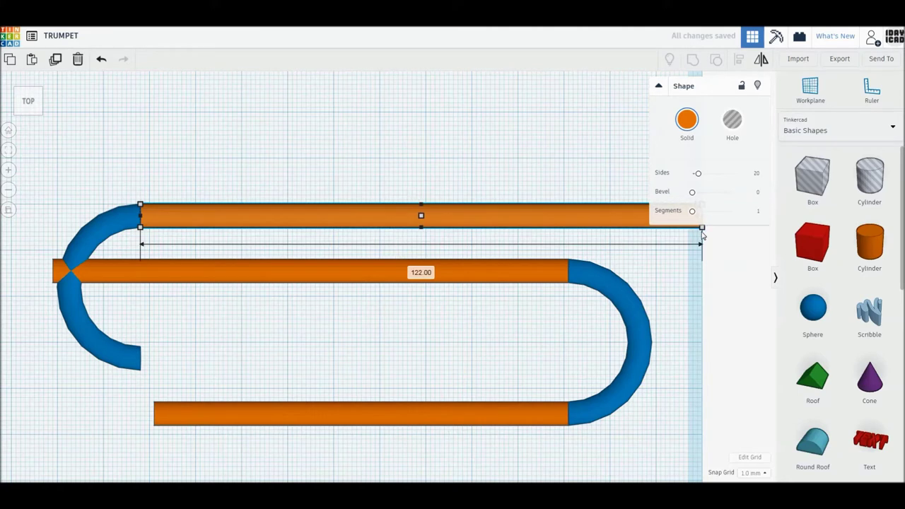
drag(702, 235, 698, 236)
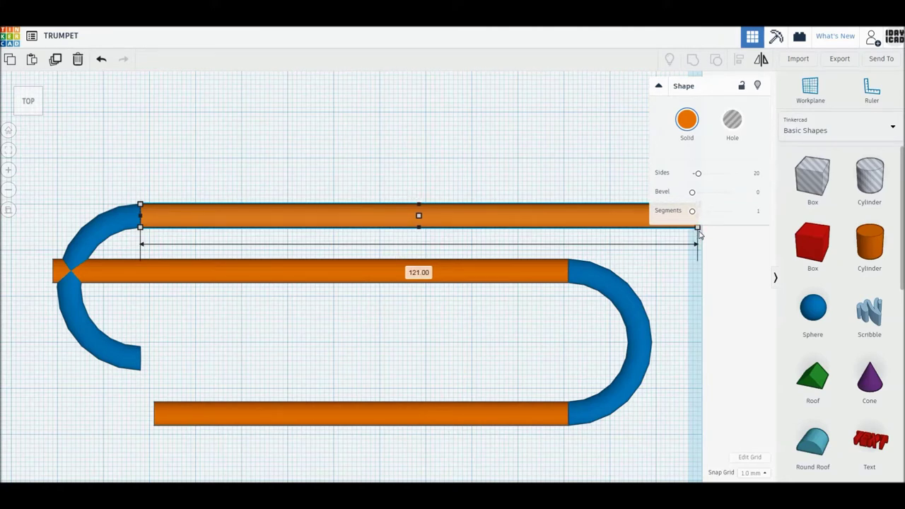
Step: Stretch the middle tube's left end to 121 mm, then select middle tube, right bend and bottom tube
click(217, 276)
drag(53, 272, 11, 272)
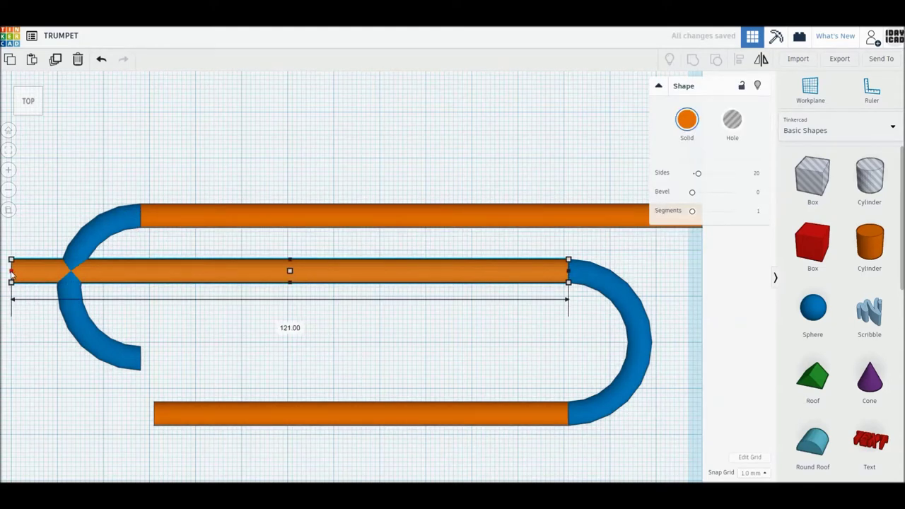
click(553, 397)
drag(647, 451, 478, 263)
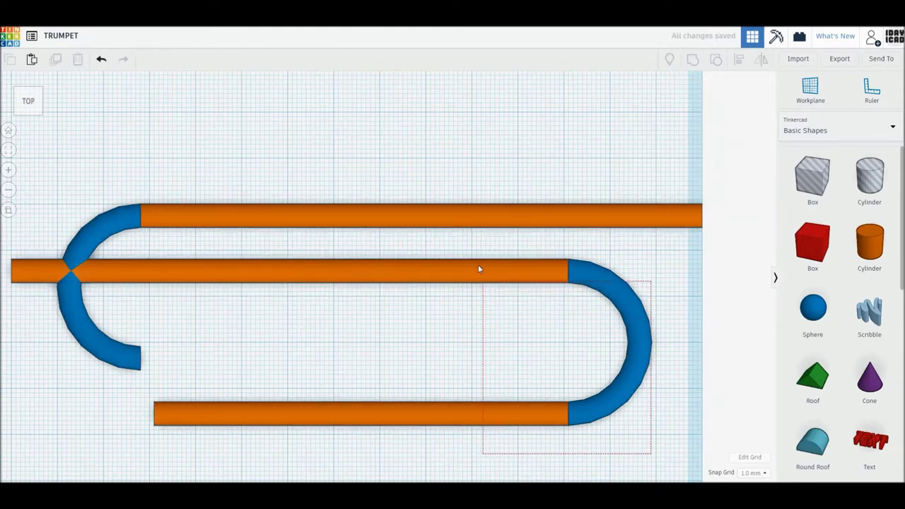
Step: Group the middle tube, right bend and bottom tube, then group the top tube with the left arc
click(692, 59)
drag(182, 249, 118, 197)
click(693, 59)
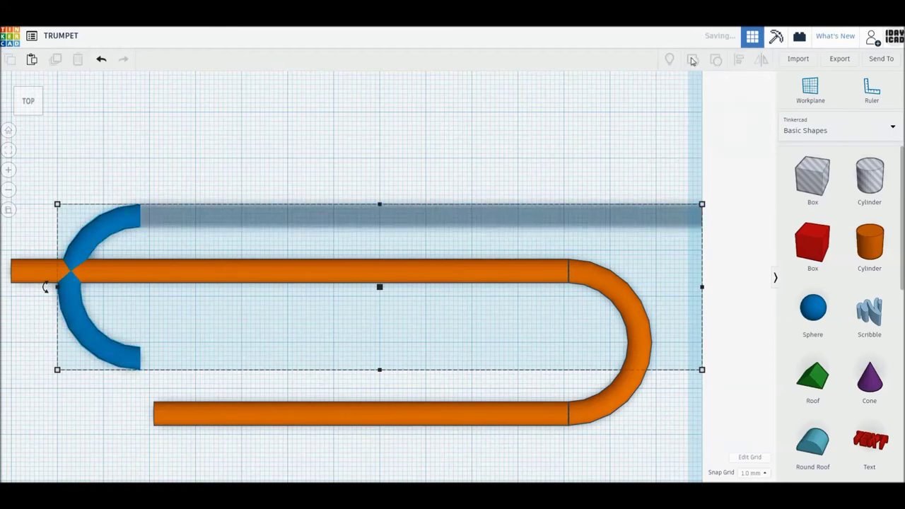
middle_drag(414, 329, 521, 298)
mouse_move(492, 318)
right_down()
mouse_move(562, 280)
mouse_move(539, 278)
mouse_move(497, 317)
mouse_move(523, 317)
right_up()
scroll(496, 317, down, 3)
scroll(600, 296, up, 2)
Step: Move the U-shaped piece up-left so the tubing closes into one loop
click(624, 296)
click(620, 274)
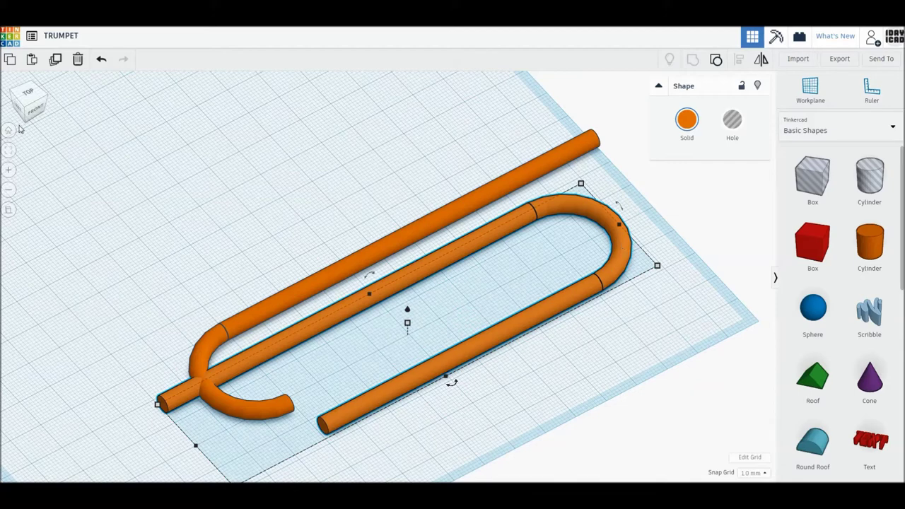
click(29, 98)
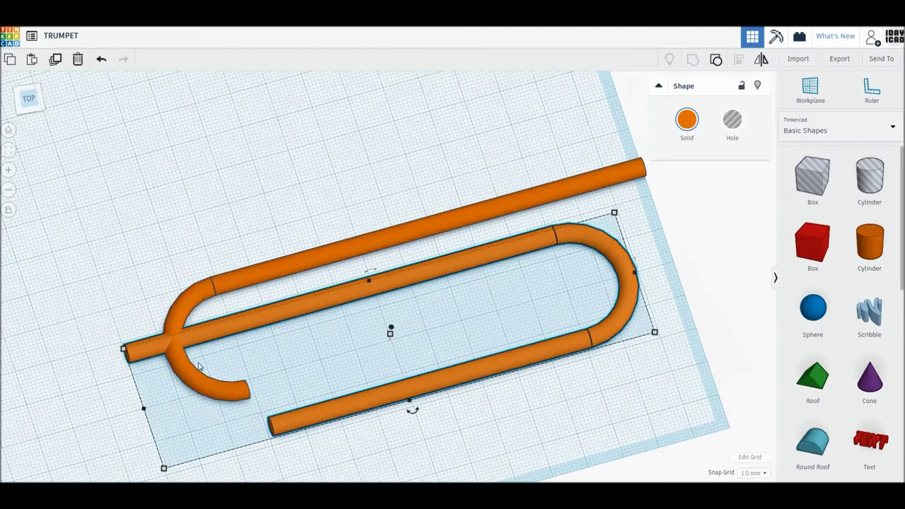
click(233, 406)
drag(236, 392, 227, 353)
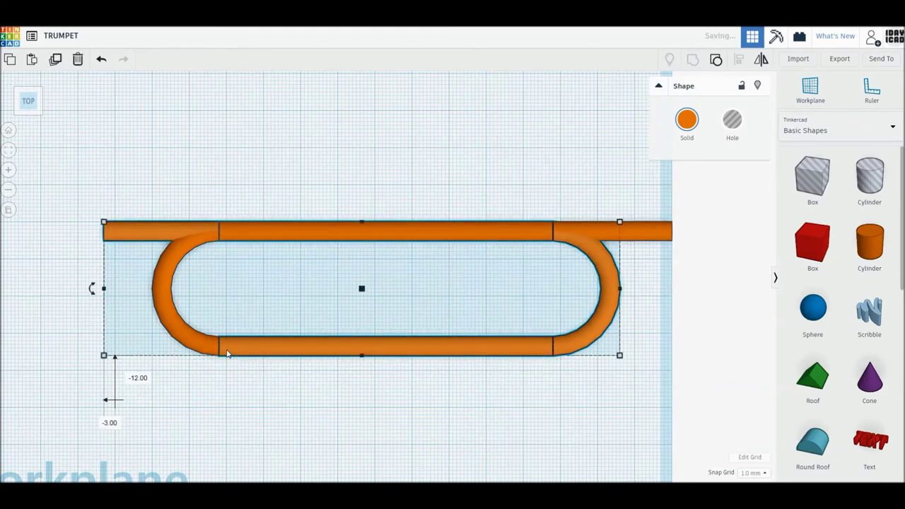
right_drag(251, 406, 360, 345)
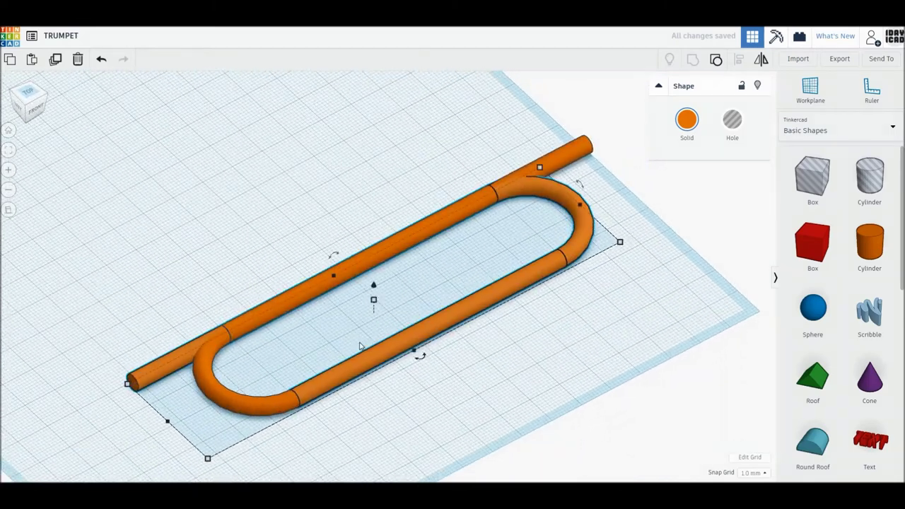
Step: Rotate the loop piece, align it with the straight pipe, and group the two pieces
drag(579, 190, 592, 132)
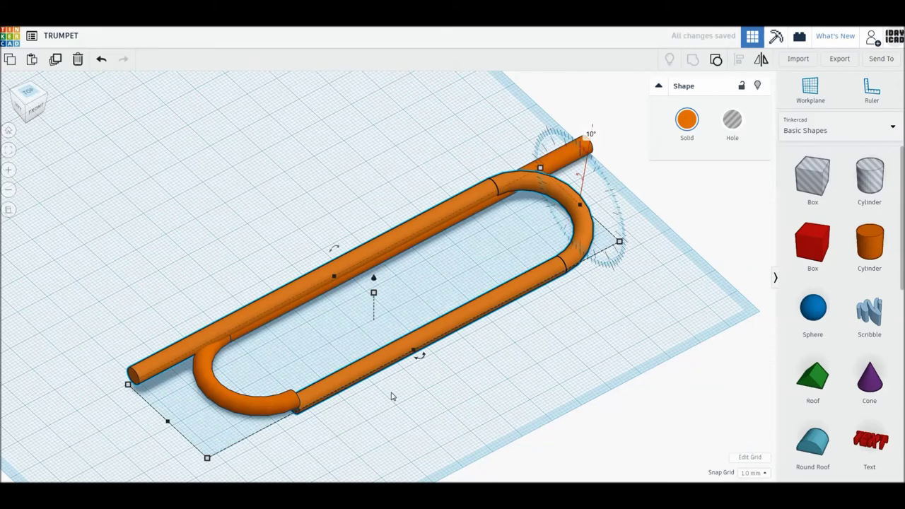
drag(367, 432, 265, 382)
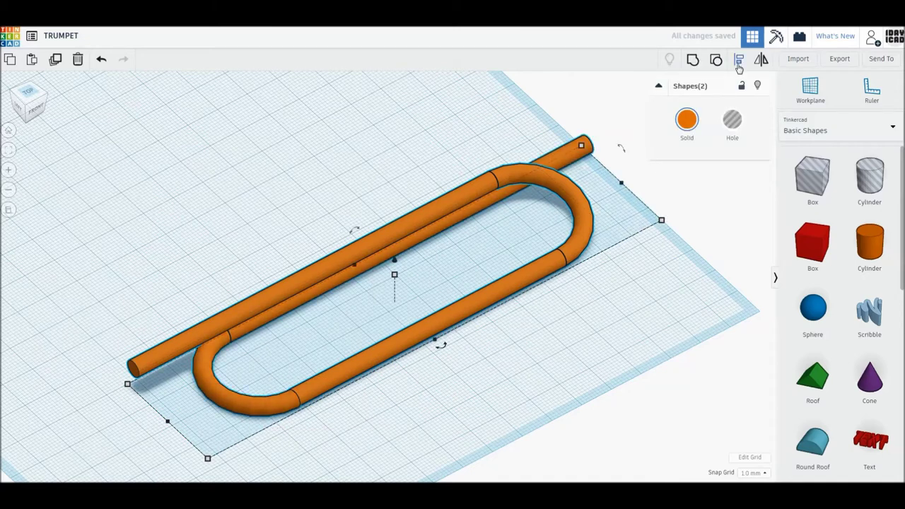
click(737, 63)
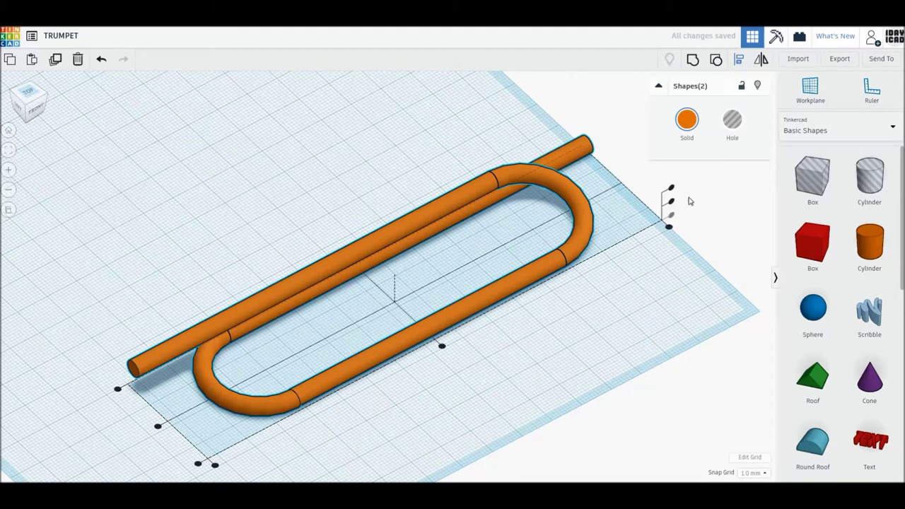
click(198, 465)
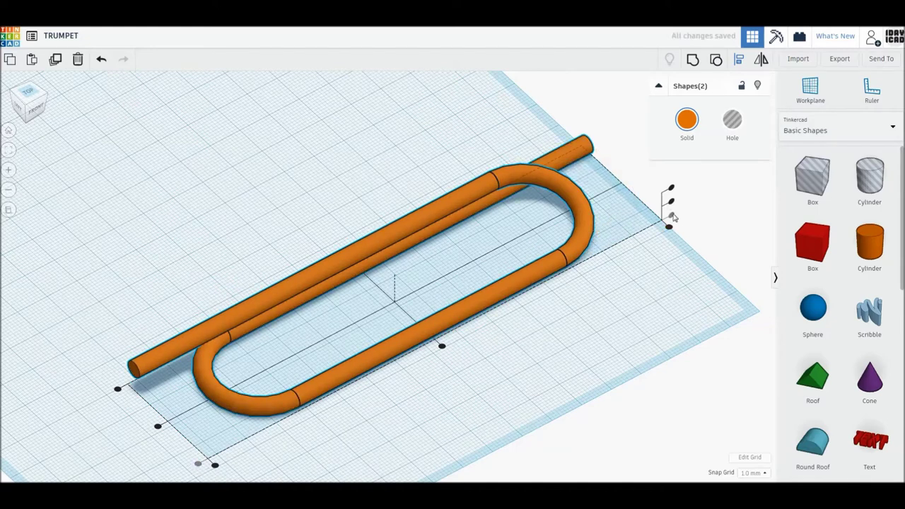
click(672, 308)
drag(558, 349, 317, 202)
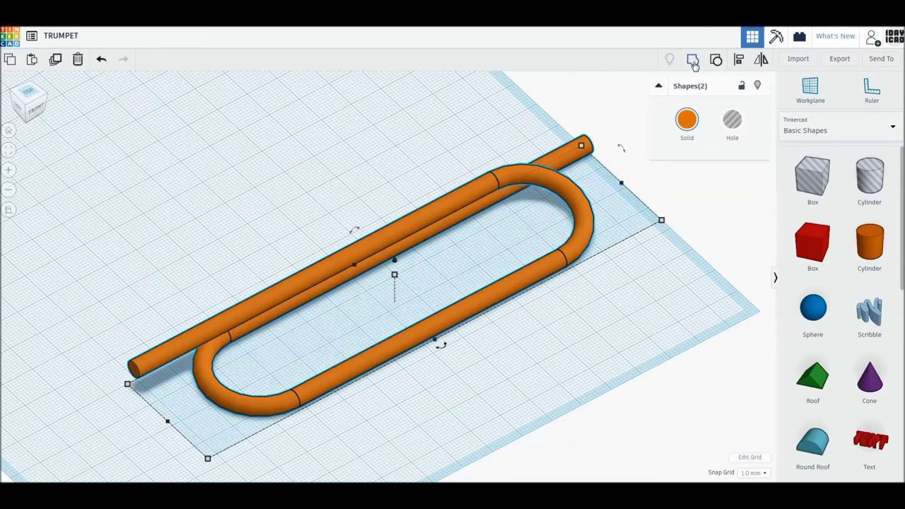
click(693, 63)
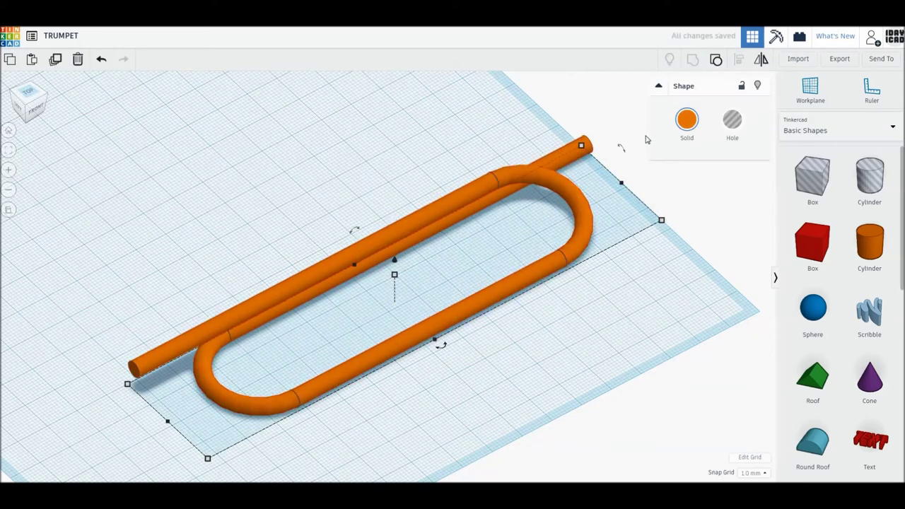
Step: Tilt the grouped tubing about two degrees and return to the top view
drag(622, 154, 616, 104)
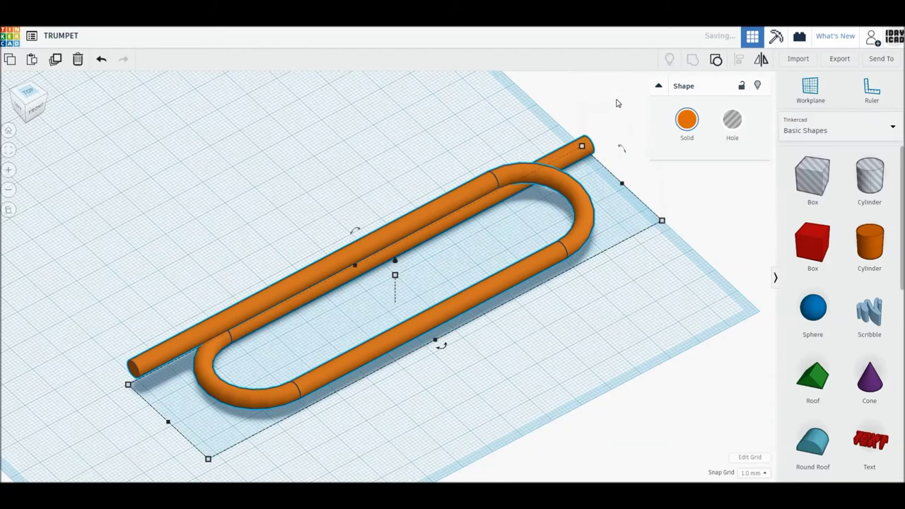
click(447, 104)
click(27, 92)
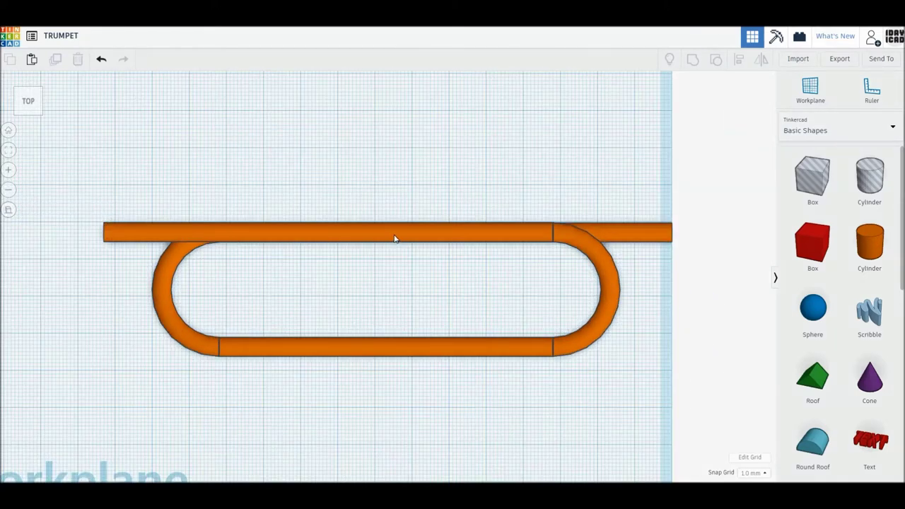
Step: Shift the trumpet tubing slightly left and up
drag(389, 238, 356, 200)
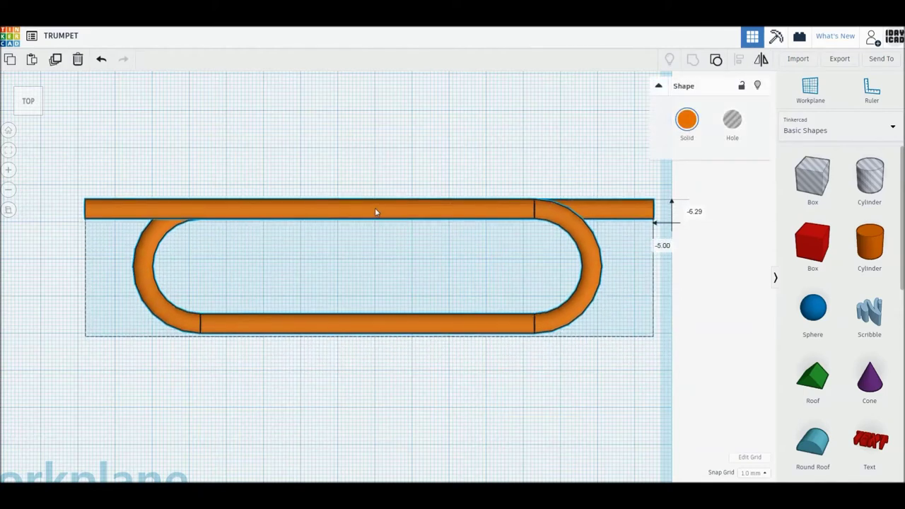
key(Up)
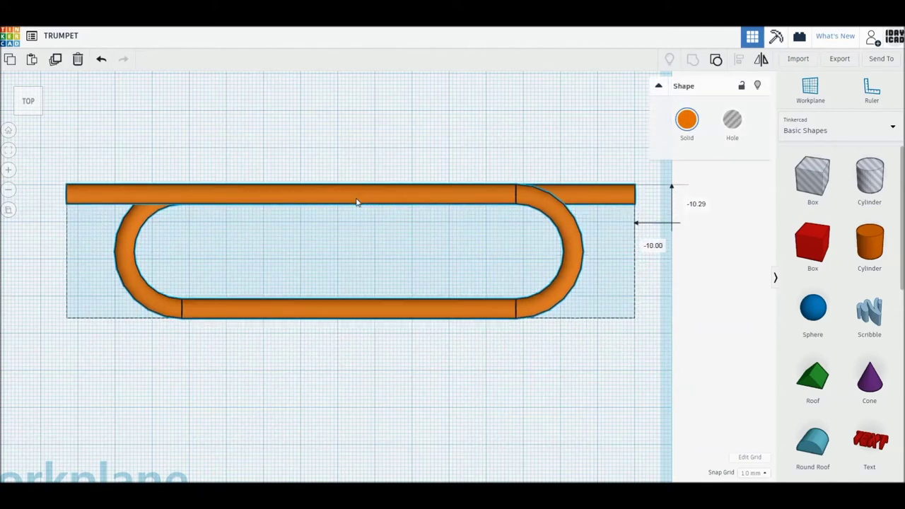
click(473, 284)
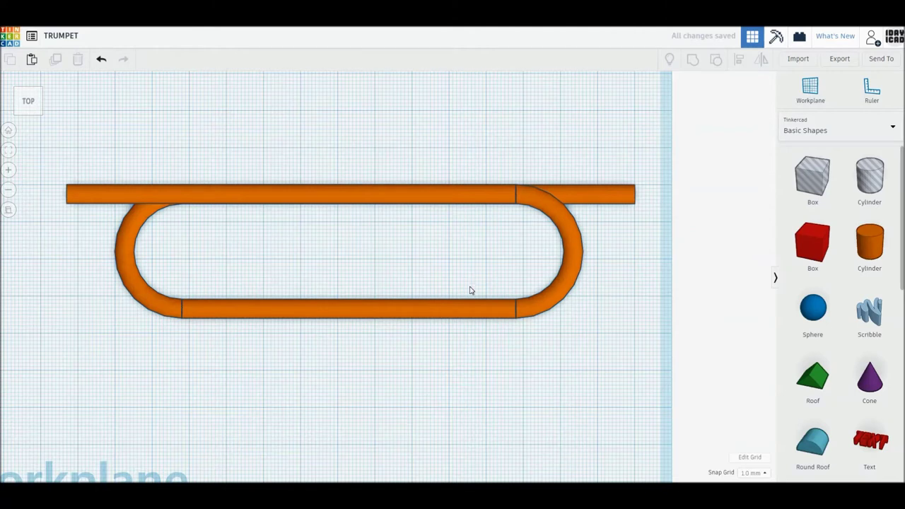
Step: Ungroup the tubing twice and lengthen the top straight pipe from 122 to 134
scroll(463, 294, down, 2)
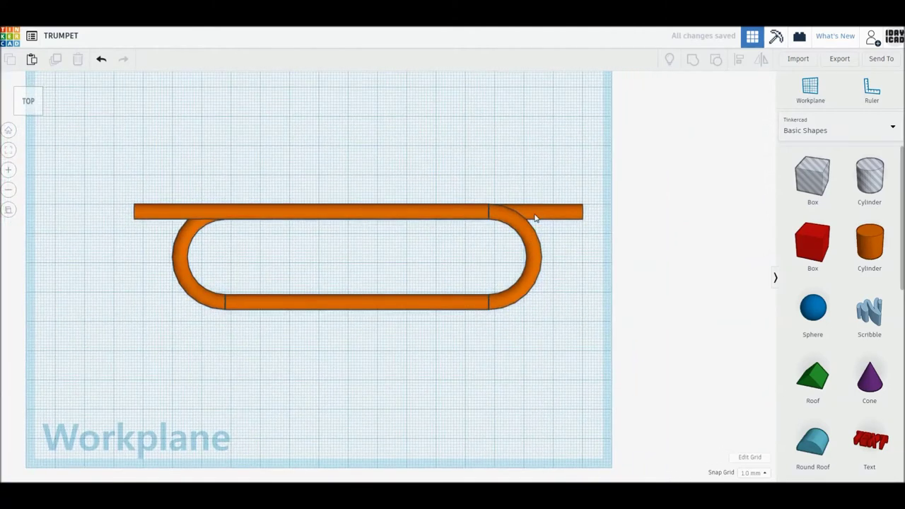
click(541, 218)
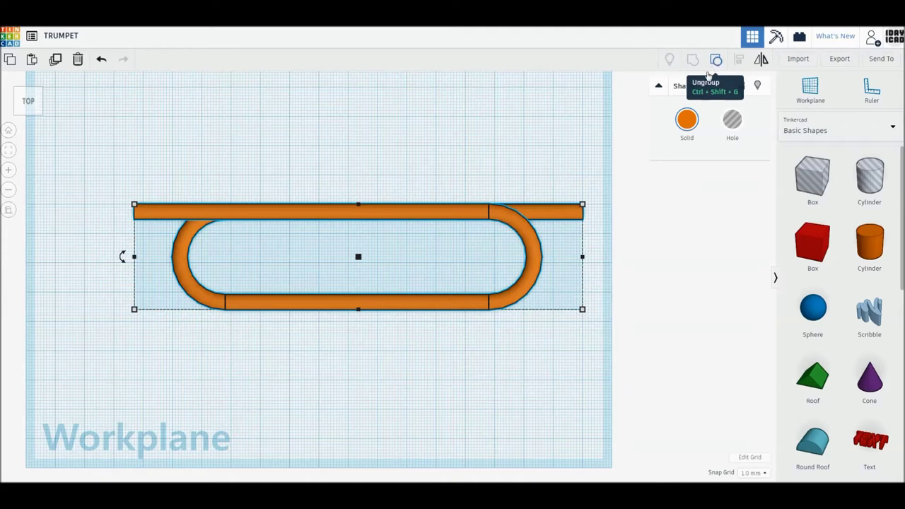
click(709, 71)
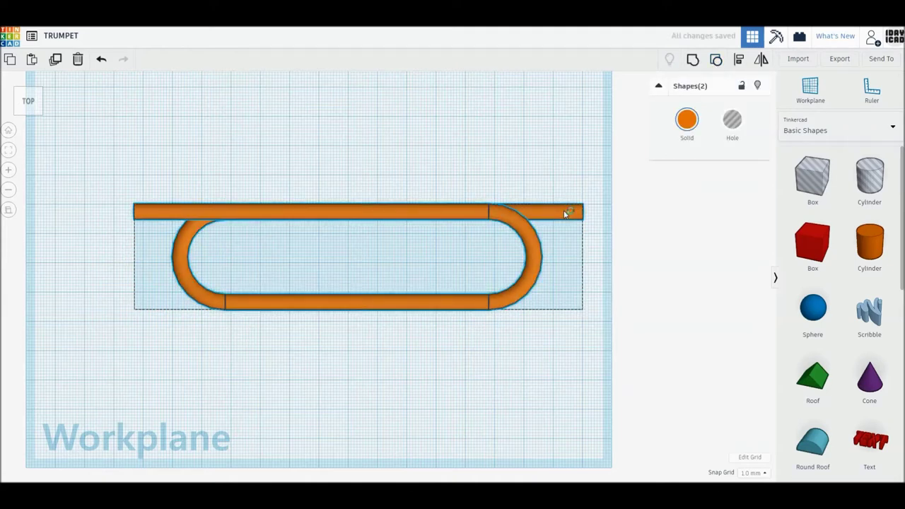
click(620, 218)
click(572, 215)
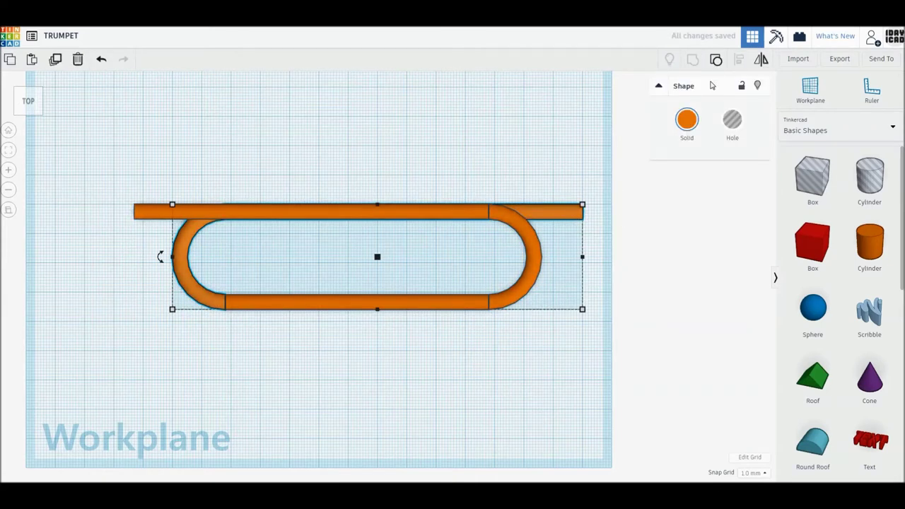
click(716, 60)
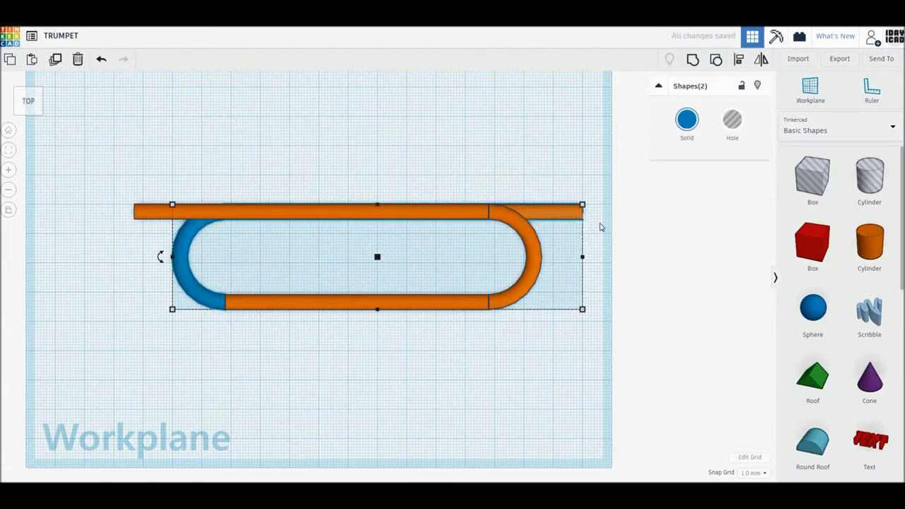
click(600, 227)
click(577, 214)
drag(582, 214, 635, 216)
Step: Regroup all tubing pieces, move them up and left, and add a cone below
drag(583, 359, 154, 172)
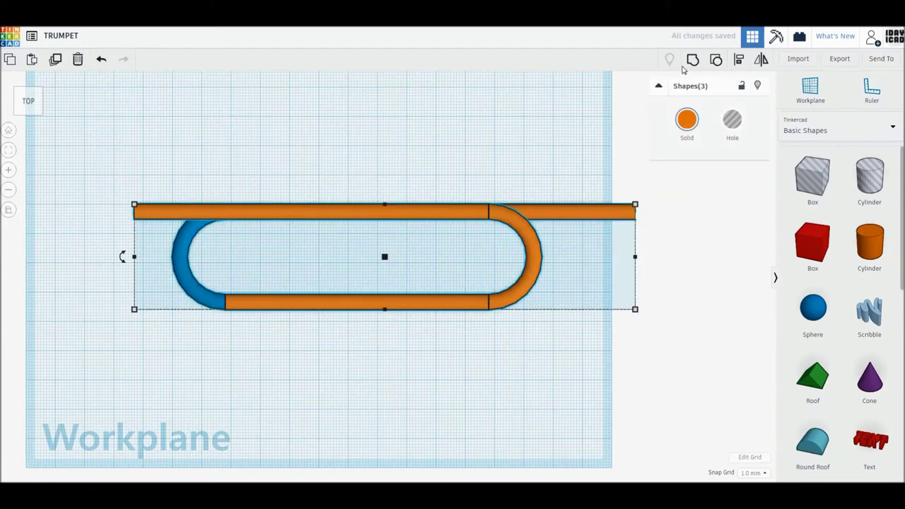
click(692, 61)
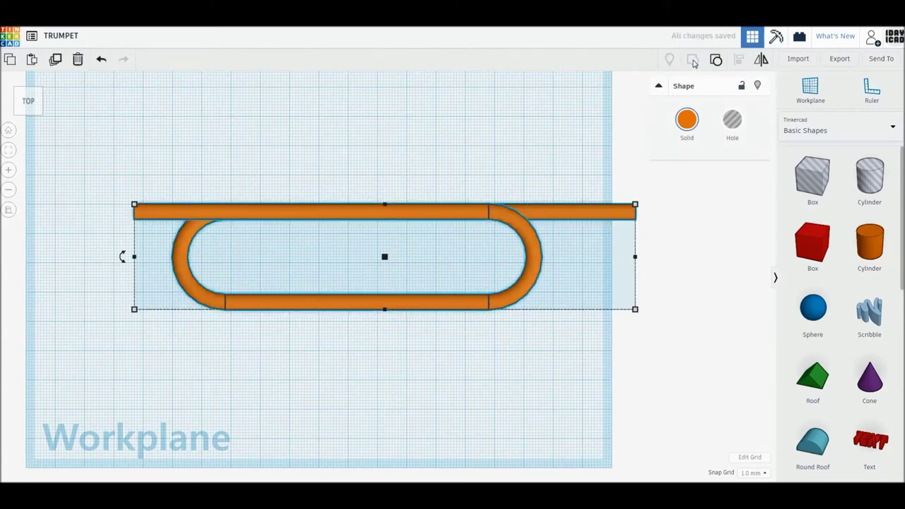
drag(571, 224, 518, 192)
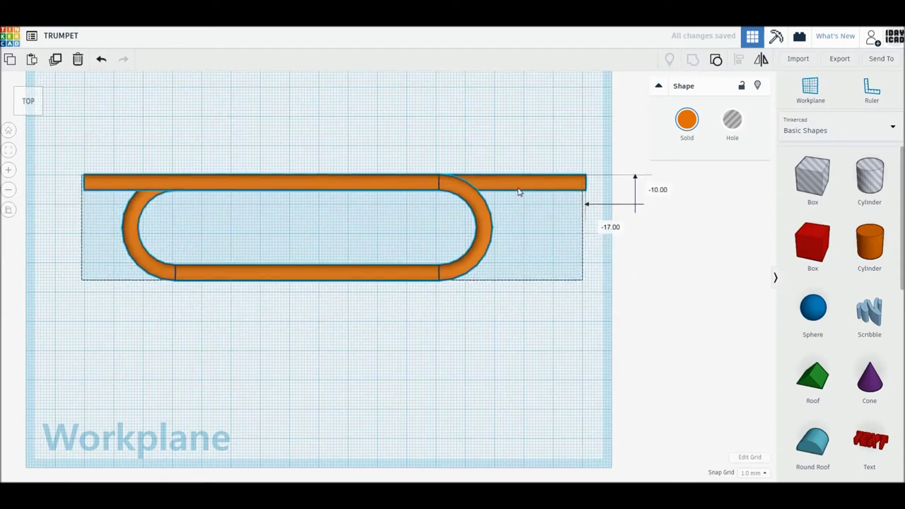
drag(518, 193, 515, 188)
click(588, 357)
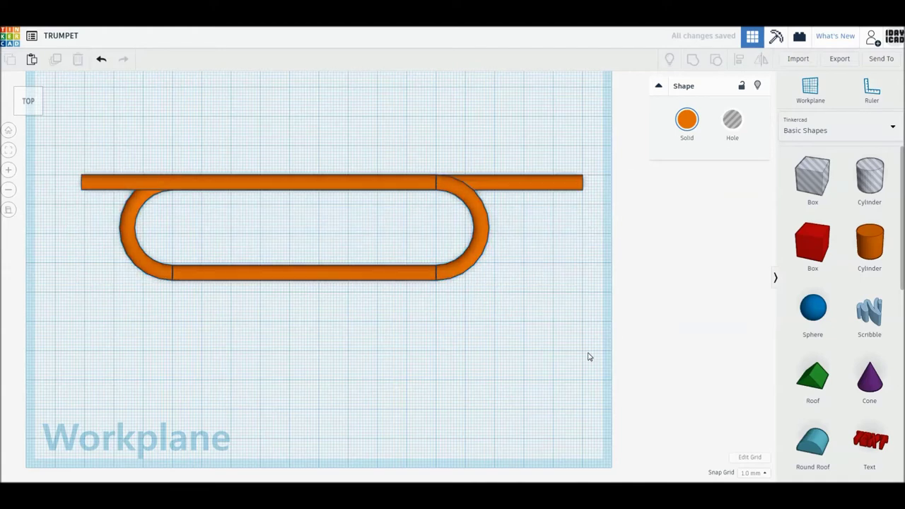
drag(870, 378, 389, 339)
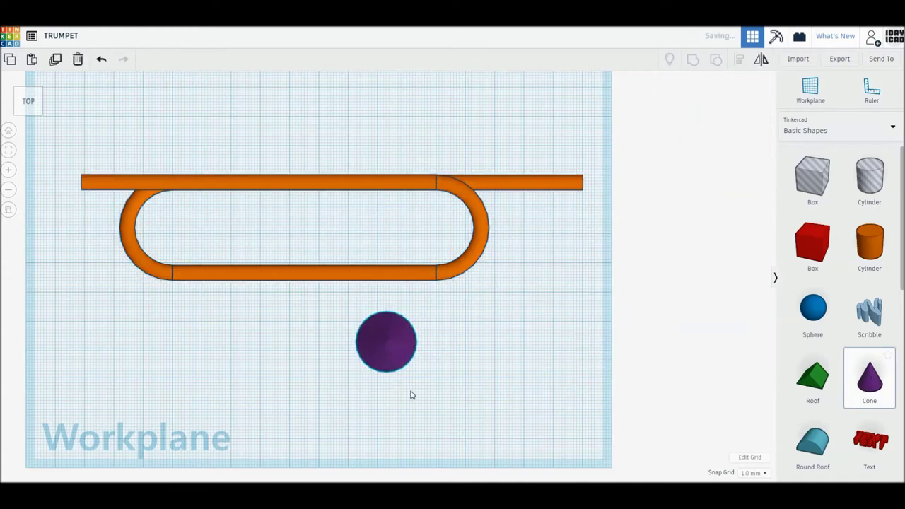
Step: Reshape the cone to 64 sides, about 38 tall, with a 24 base
click(405, 330)
right_drag(404, 330, 384, 273)
drag(385, 272, 383, 233)
drag(700, 229, 735, 230)
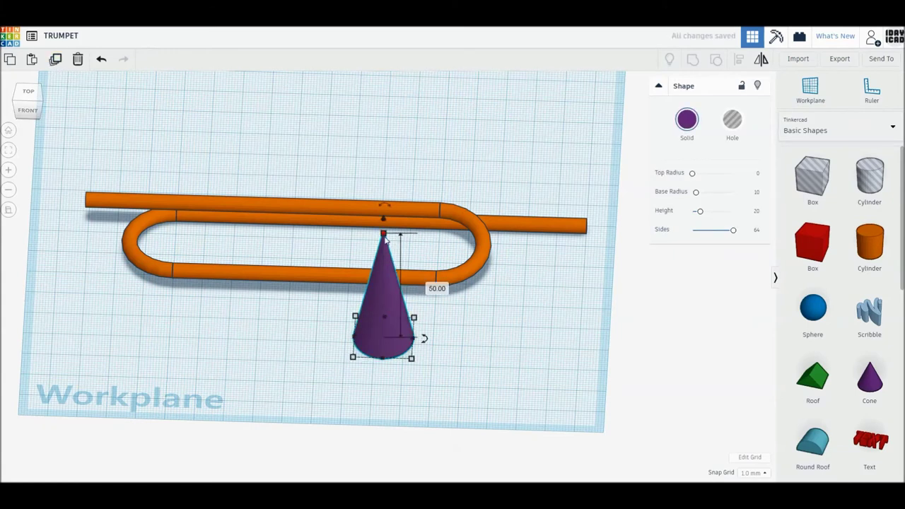
drag(384, 240, 384, 270)
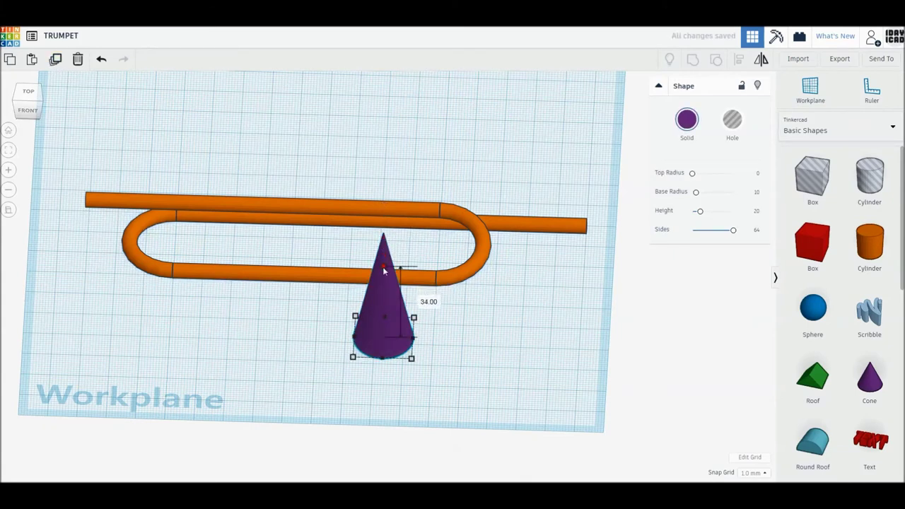
drag(384, 270, 384, 274)
drag(382, 273, 384, 261)
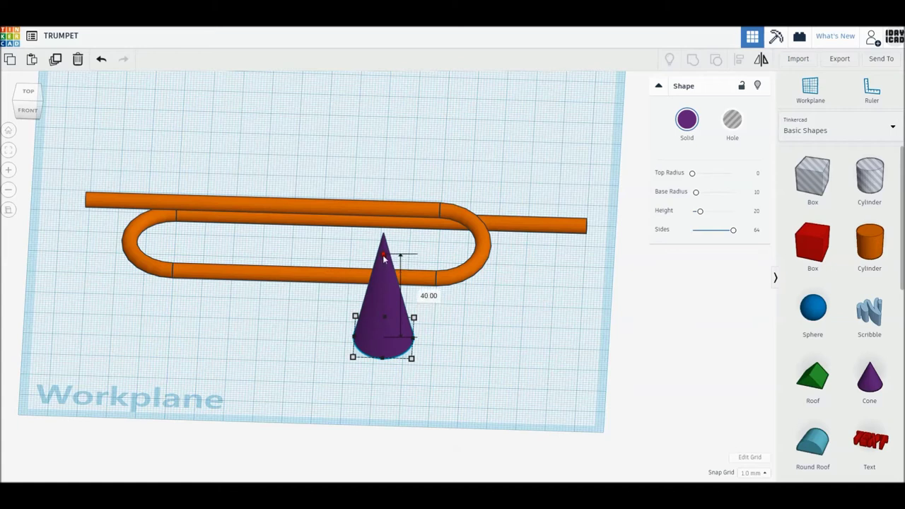
drag(412, 358, 418, 364)
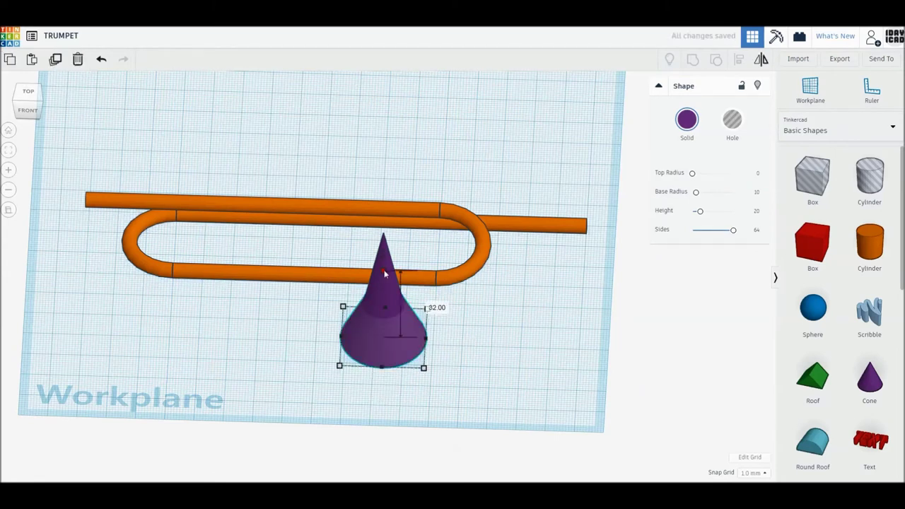
drag(384, 280, 382, 281)
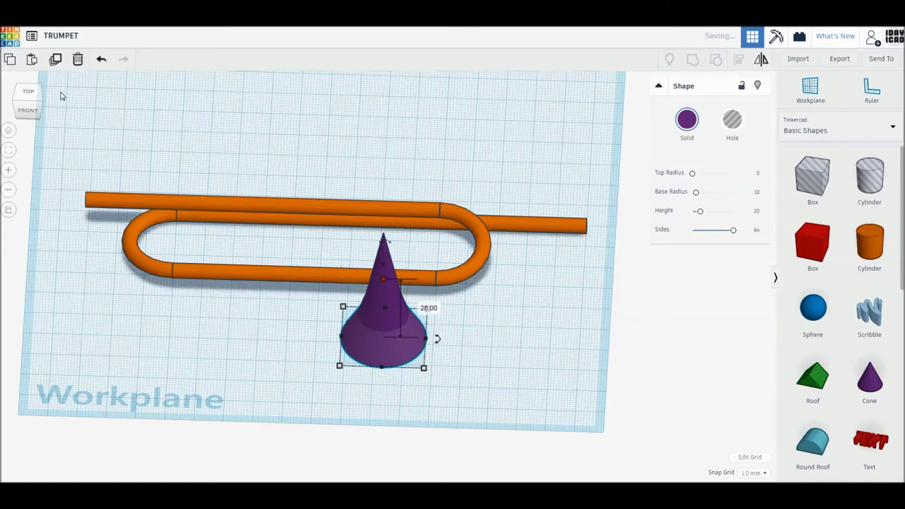
Step: Duplicate the cone and group all five stacked cones into one bell
click(54, 62)
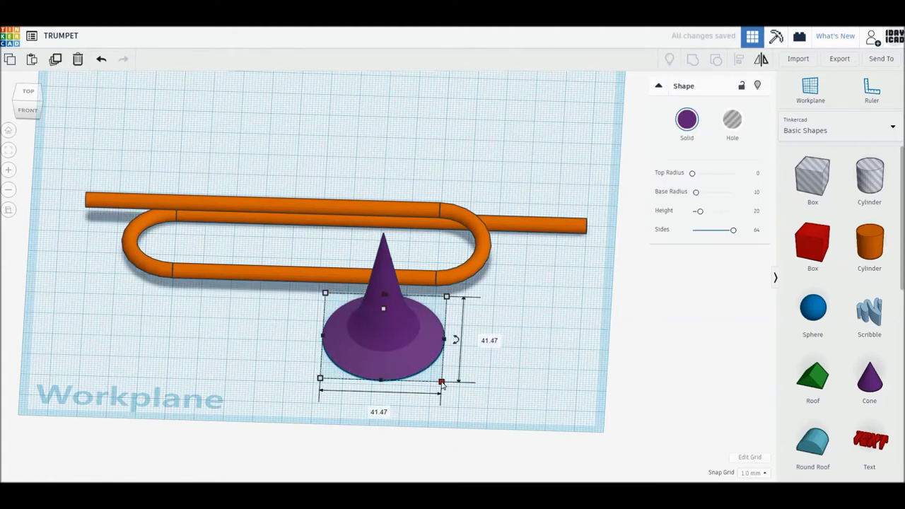
drag(491, 418, 303, 309)
right_drag(357, 356, 674, 98)
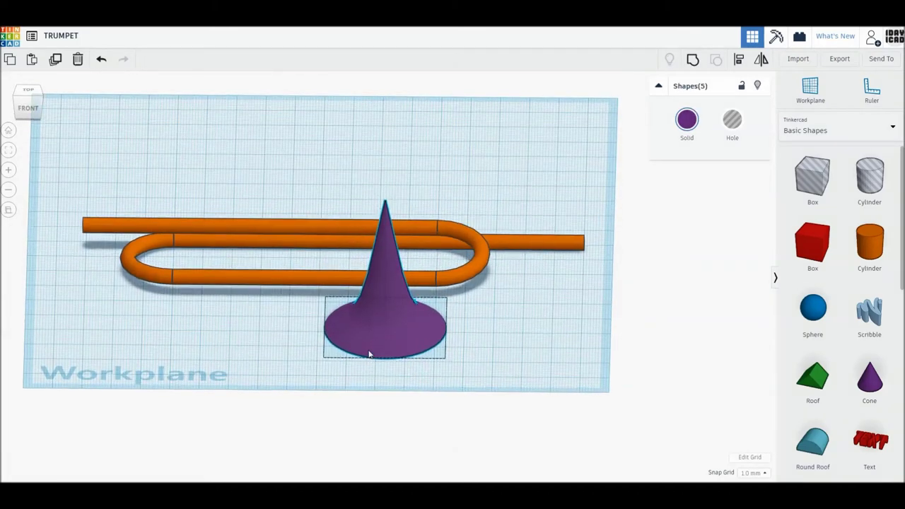
click(693, 61)
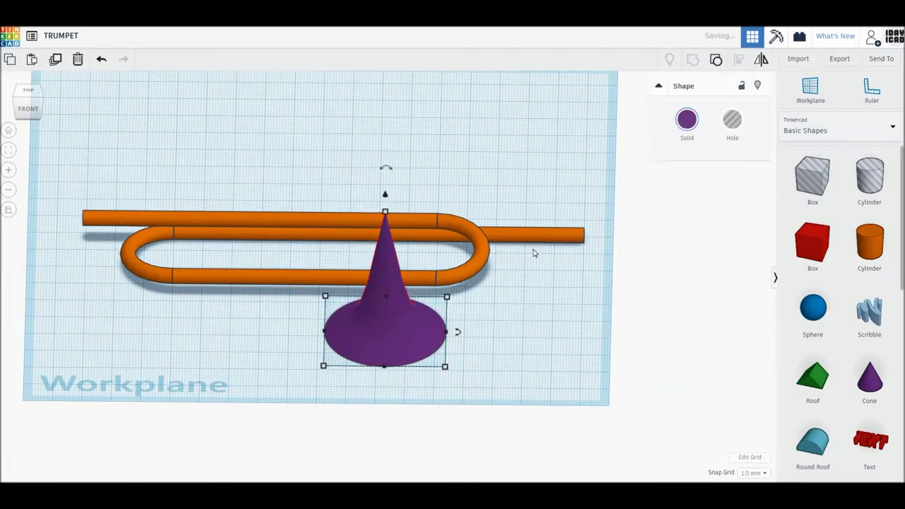
Step: Move a copy of the bell left and delete the original
click(56, 60)
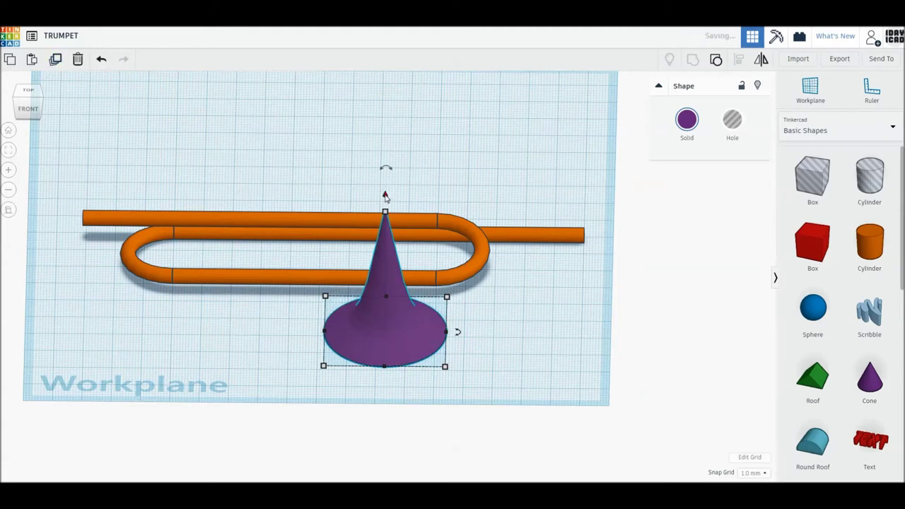
drag(399, 318, 364, 313)
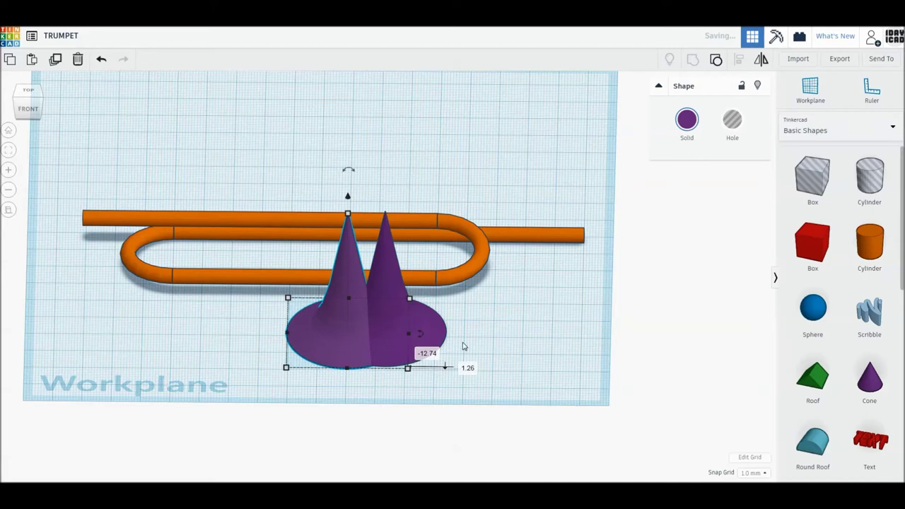
key(Delete)
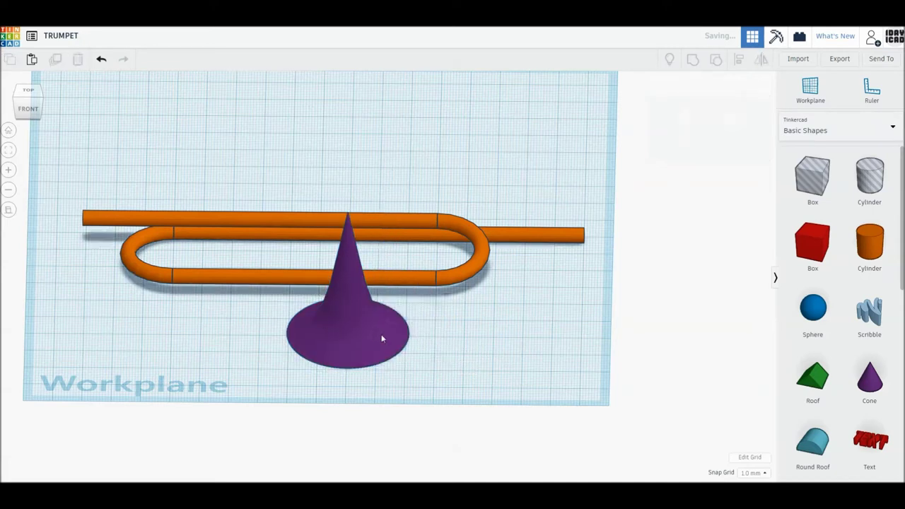
Step: Rotate the bell onto its side and set its height to 41, viewed from above
drag(413, 383, 302, 310)
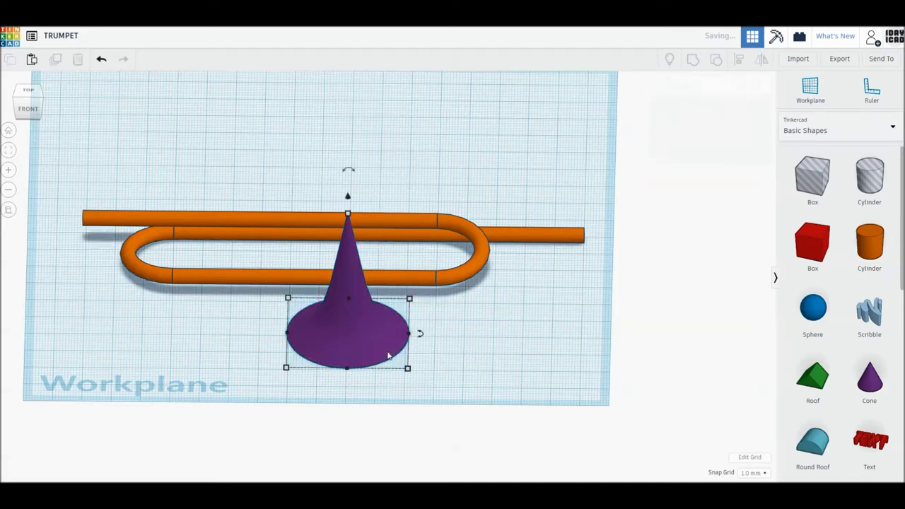
mouse_move(347, 170)
mouse_down()
mouse_move(404, 240)
mouse_move(368, 247)
mouse_move(348, 224)
mouse_up()
click(393, 273)
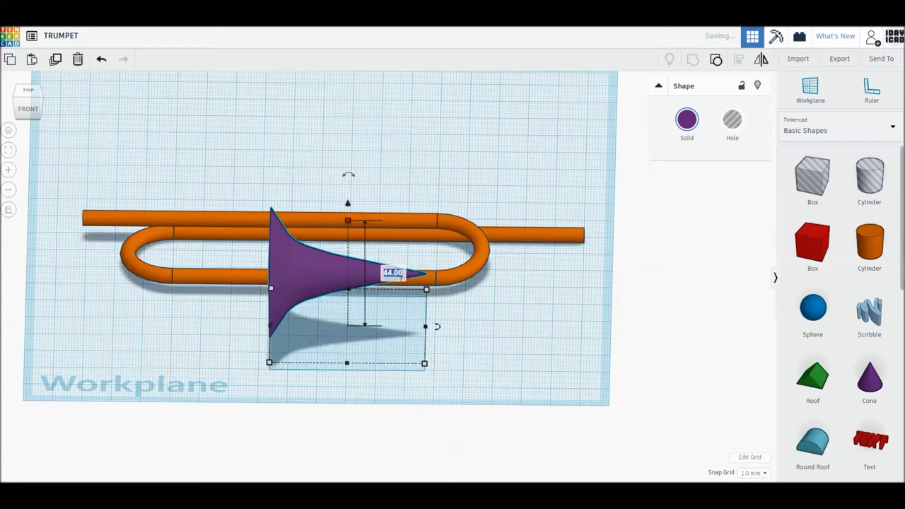
text(41)
key(Return)
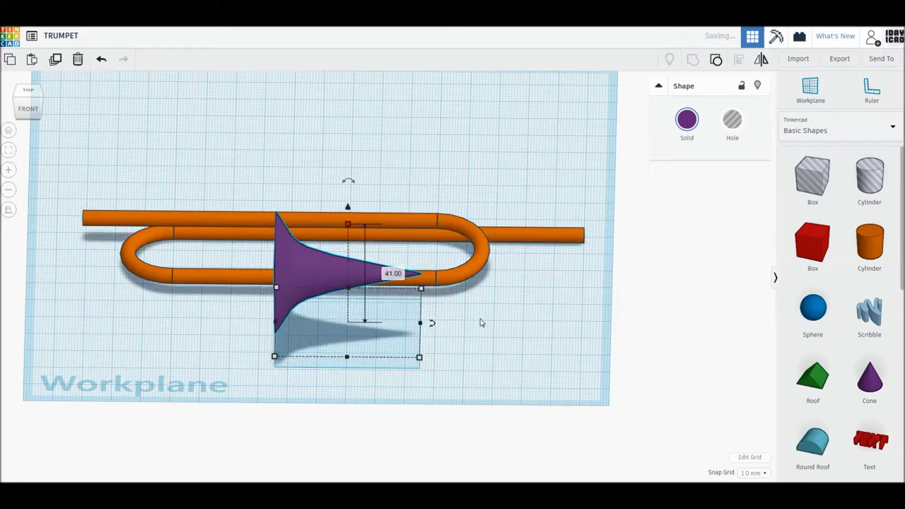
click(28, 90)
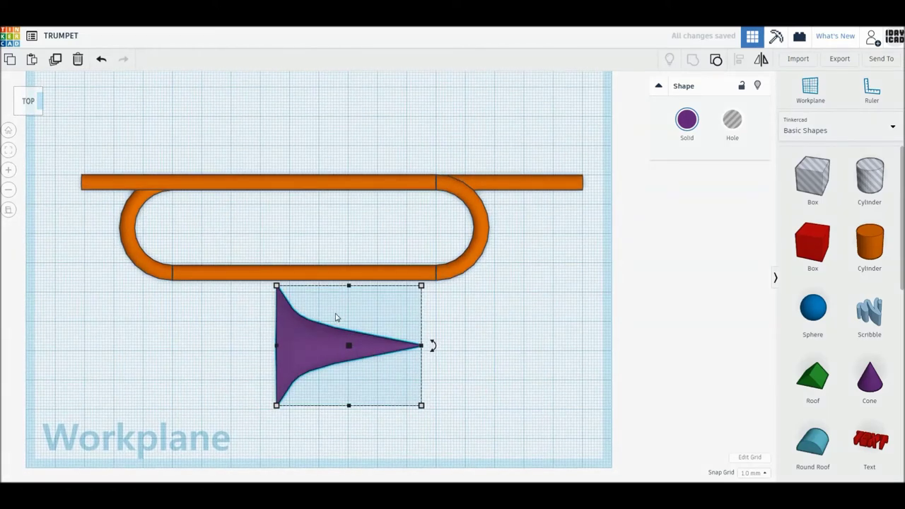
Step: Move the bell up and left until its narrow tip meets the tubing's end
click(469, 319)
drag(386, 351, 90, 193)
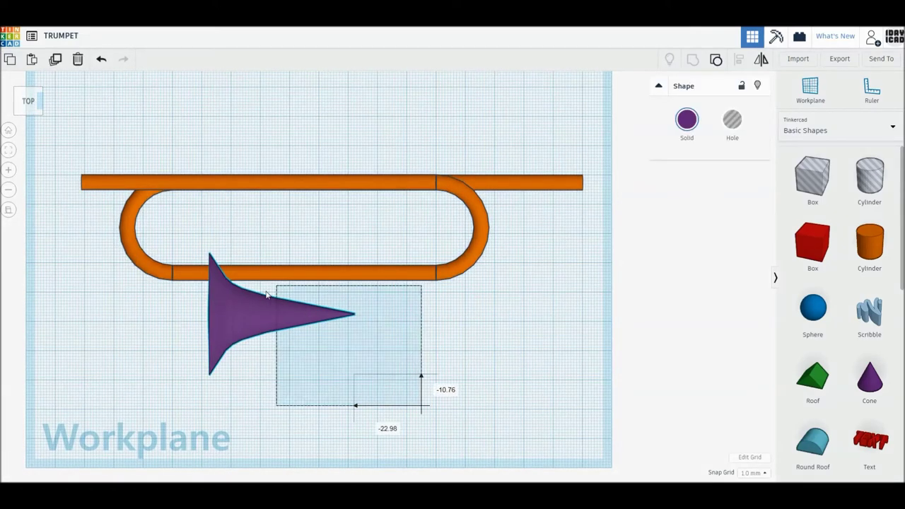
middle_drag(89, 193, 224, 228)
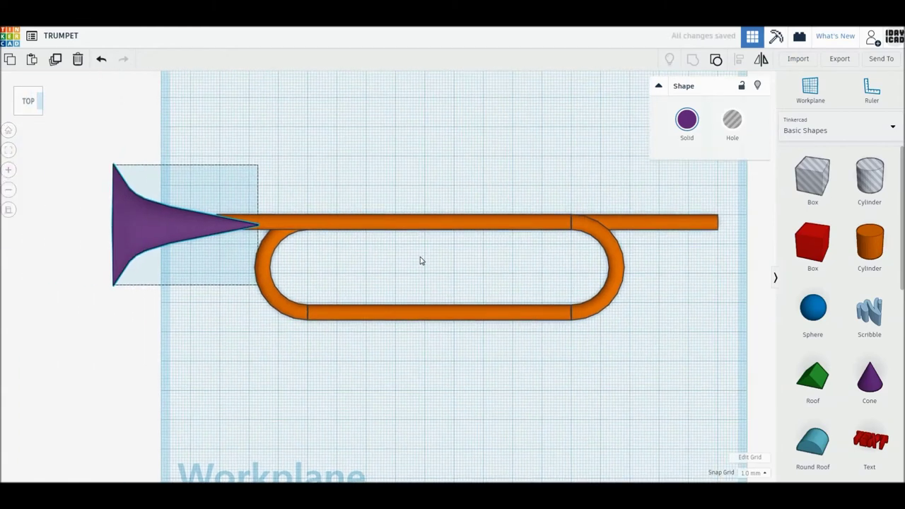
scroll(250, 262, up, 2)
middle_drag(248, 264, 403, 301)
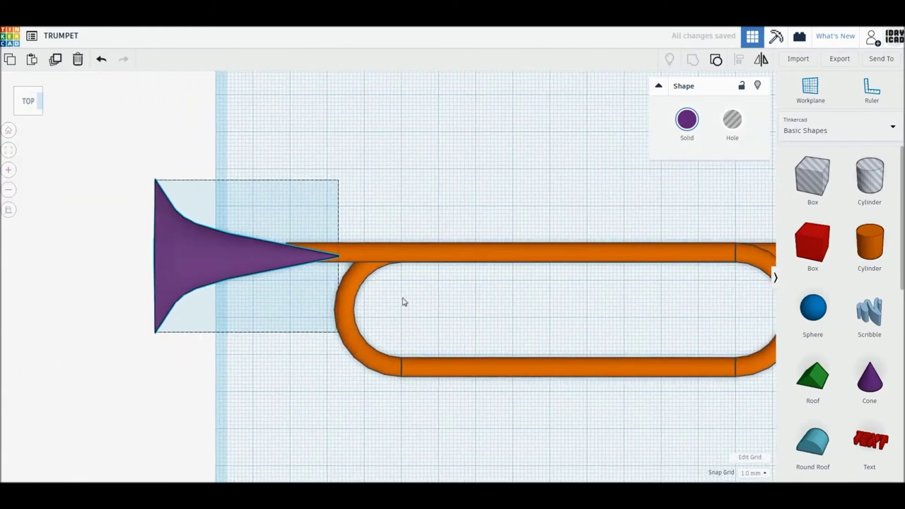
scroll(273, 271, up, 1)
drag(268, 273, 268, 249)
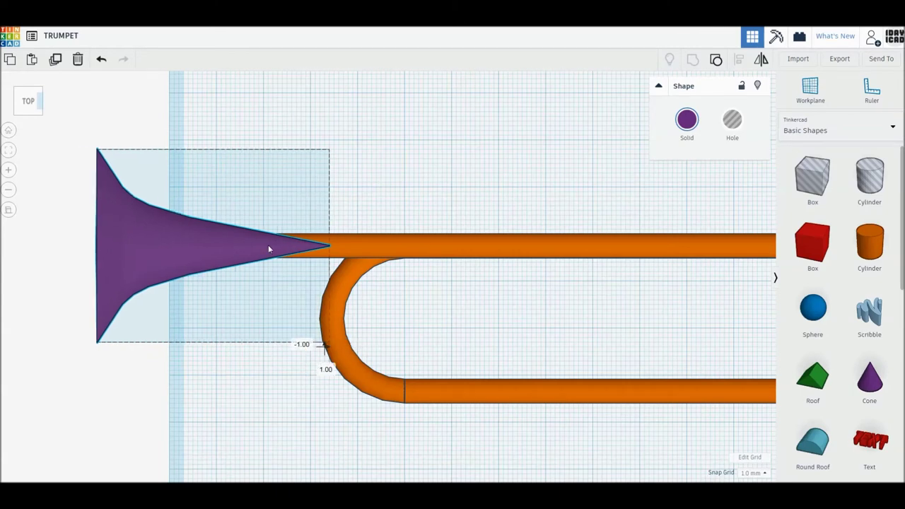
right_drag(313, 309, 306, 255)
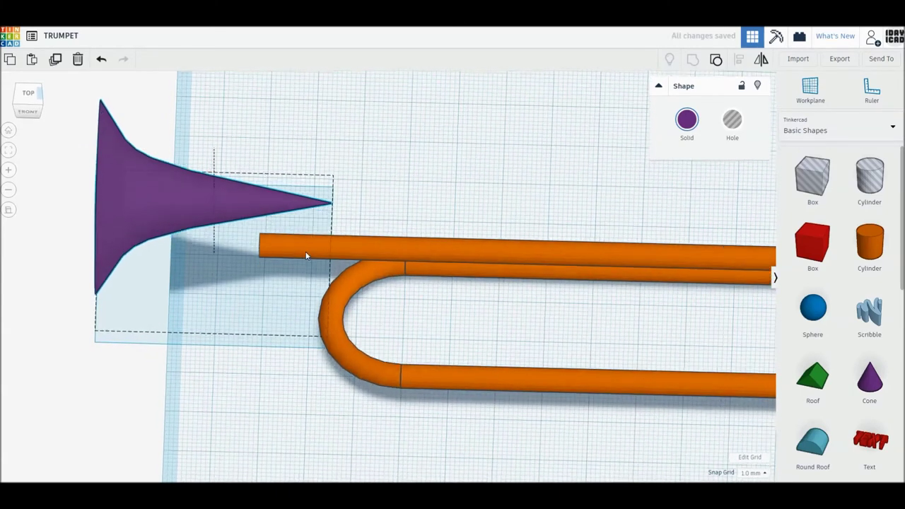
Step: Align the bell and tubing to the top height, then undo the tubing raise
drag(438, 423, 211, 176)
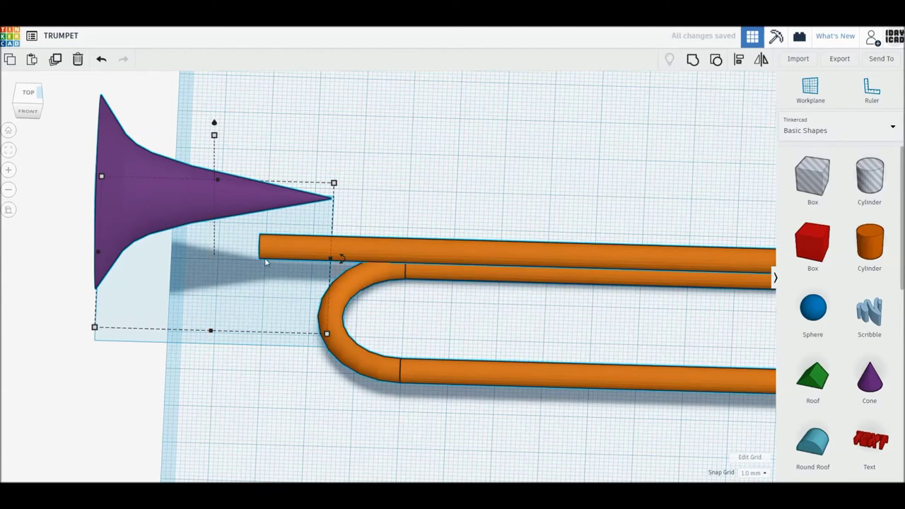
scroll(376, 287, down, 2)
right_drag(375, 286, 568, 285)
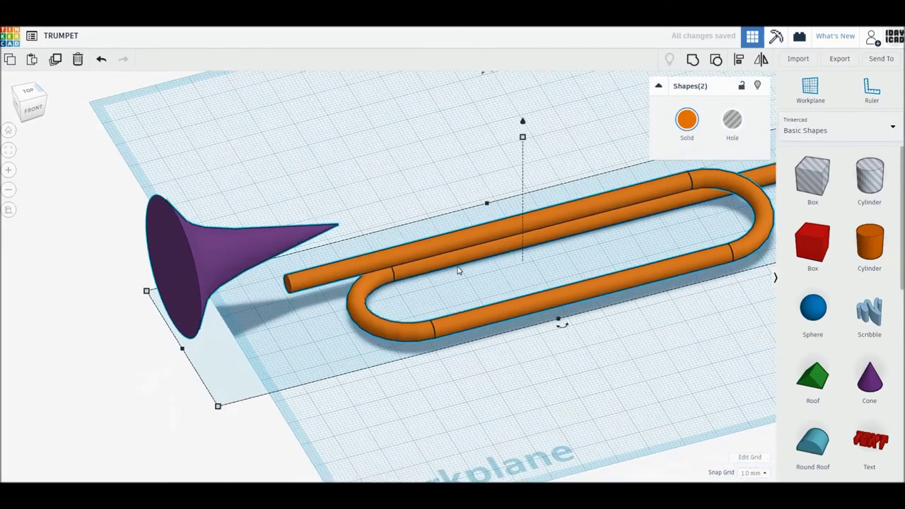
scroll(568, 285, up, 1)
scroll(568, 285, down, 2)
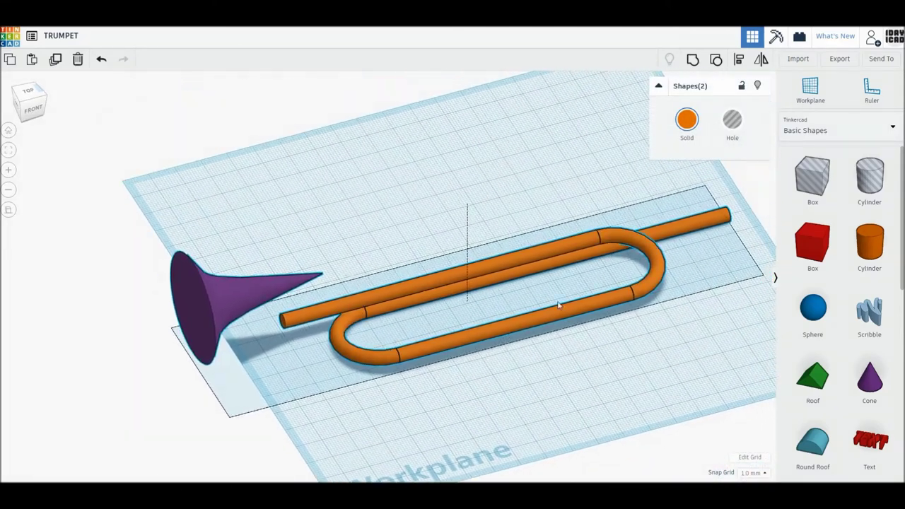
click(739, 61)
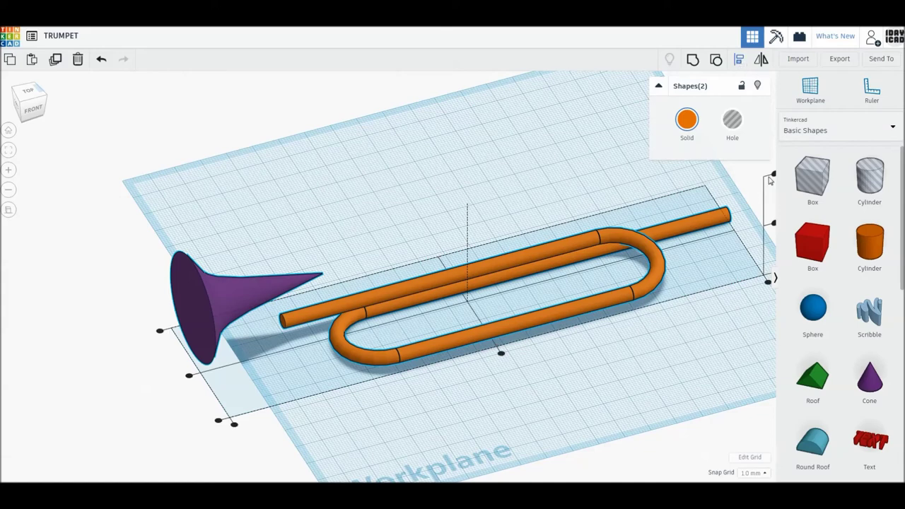
click(771, 176)
click(344, 295)
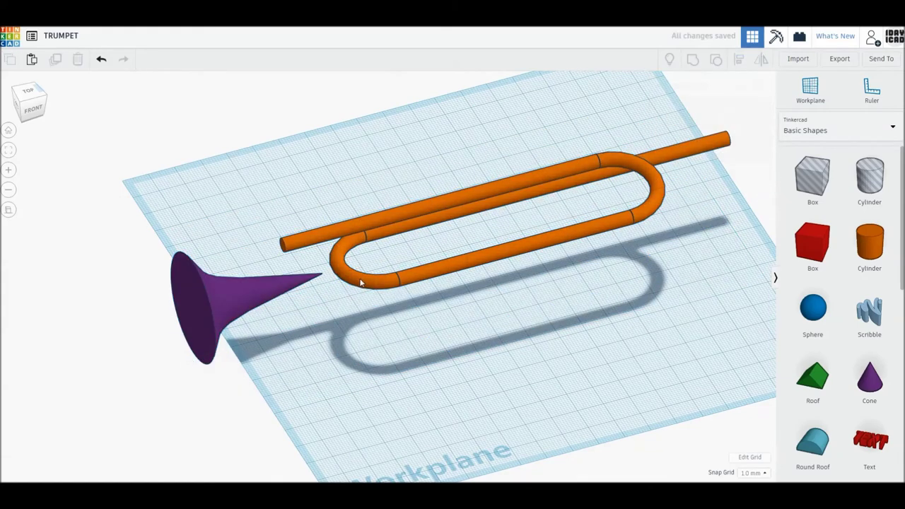
click(360, 282)
key(ctrl+z)
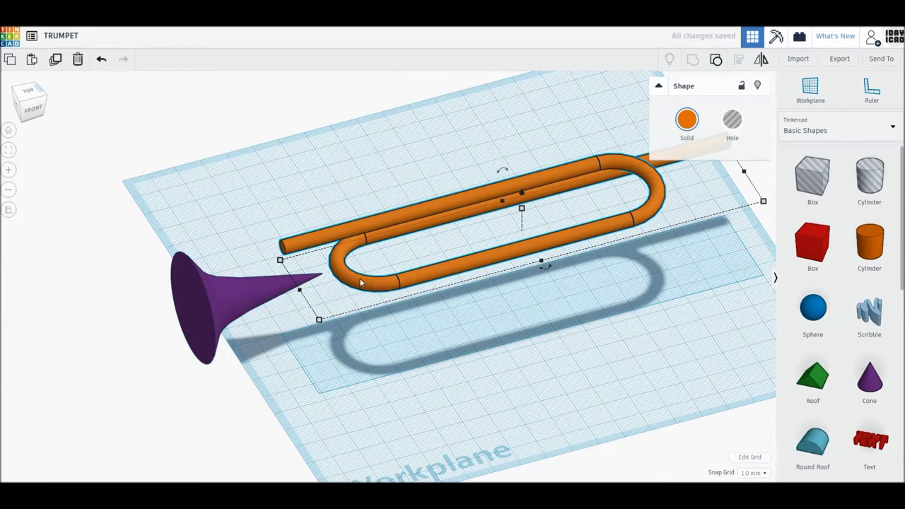
key(ctrl+z)
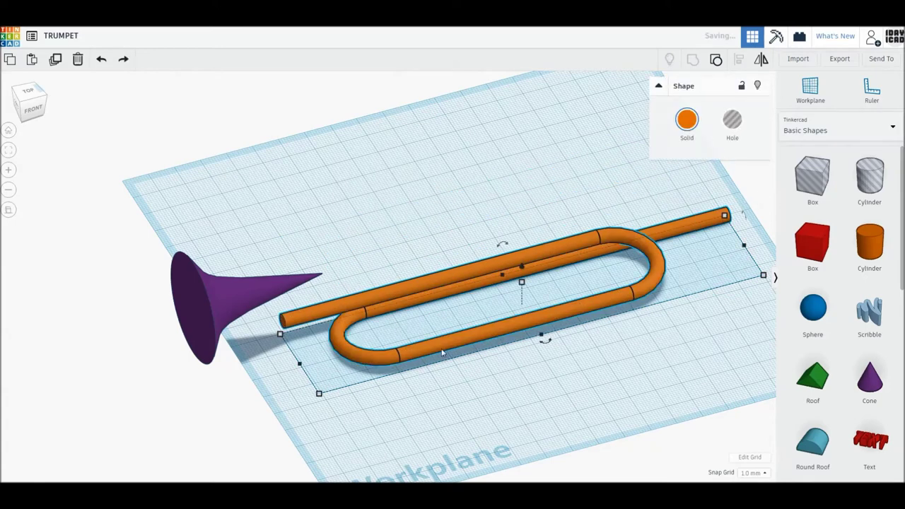
click(448, 384)
Step: Align the tubing to the bell's height, then lower the tubing slightly
key(ctrl+a)
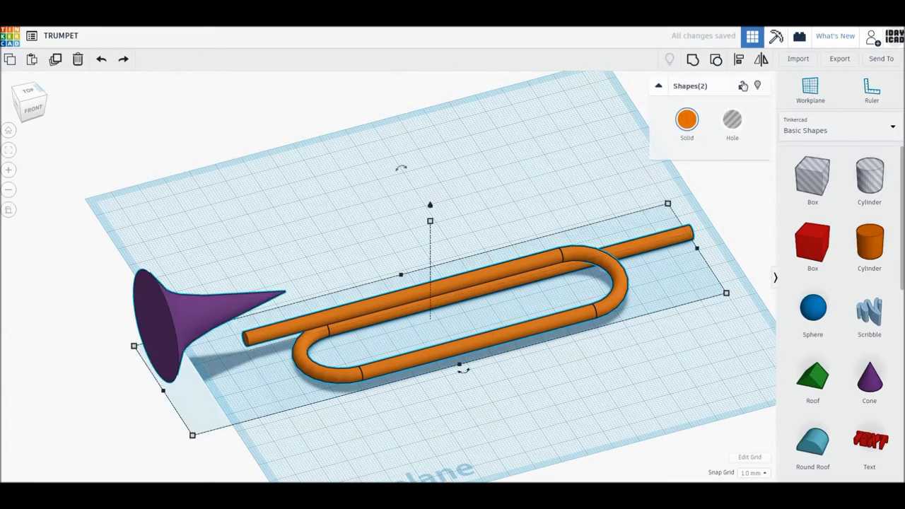
click(738, 59)
click(737, 192)
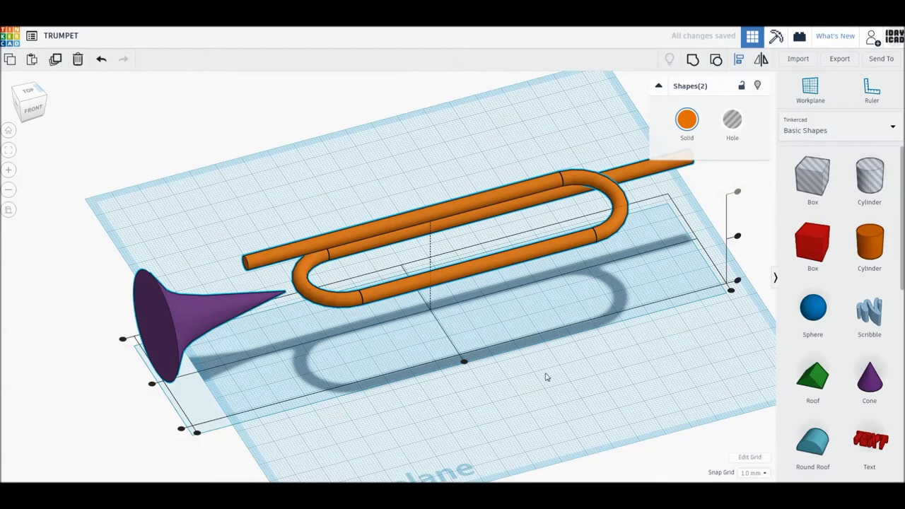
click(460, 354)
click(389, 299)
key(ctrl+Down)
key(ctrl+Down)
key(ctrl+Down)
key(ctrl+Down)
key(ctrl+Down)
key(ctrl+Down)
key(ctrl+Down)
key(ctrl+Down)
key(ctrl+Down)
key(ctrl+Down)
key(ctrl+Down)
key(ctrl+Down)
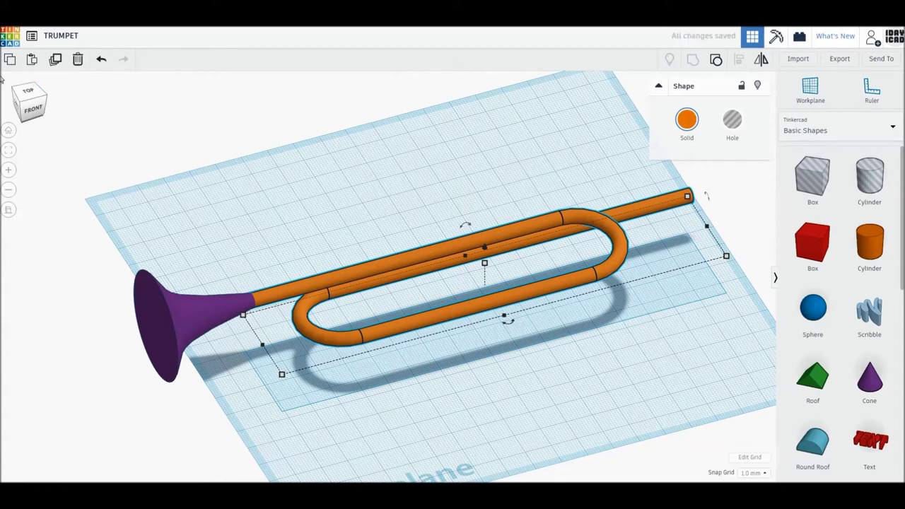
click(28, 92)
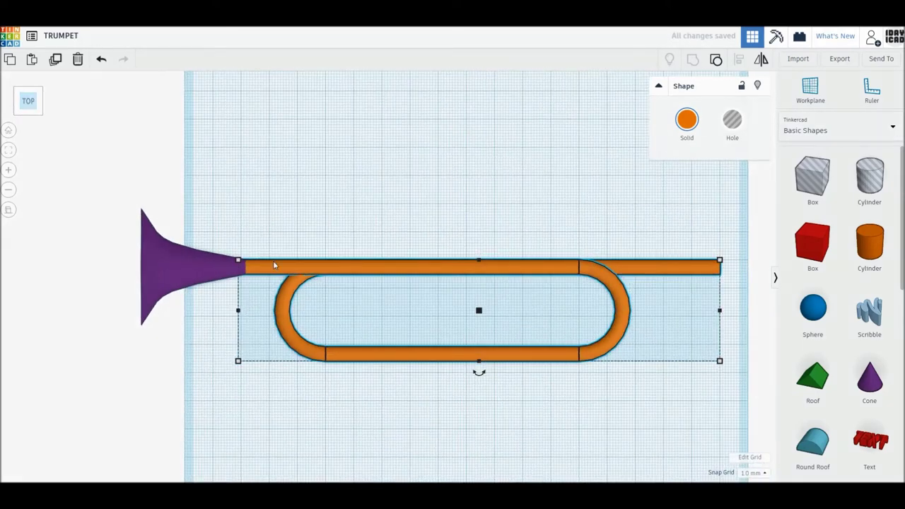
Step: Stretch the purple bell larger and shift it slightly left
click(277, 227)
drag(280, 268, 358, 268)
right_drag(358, 269, 355, 224)
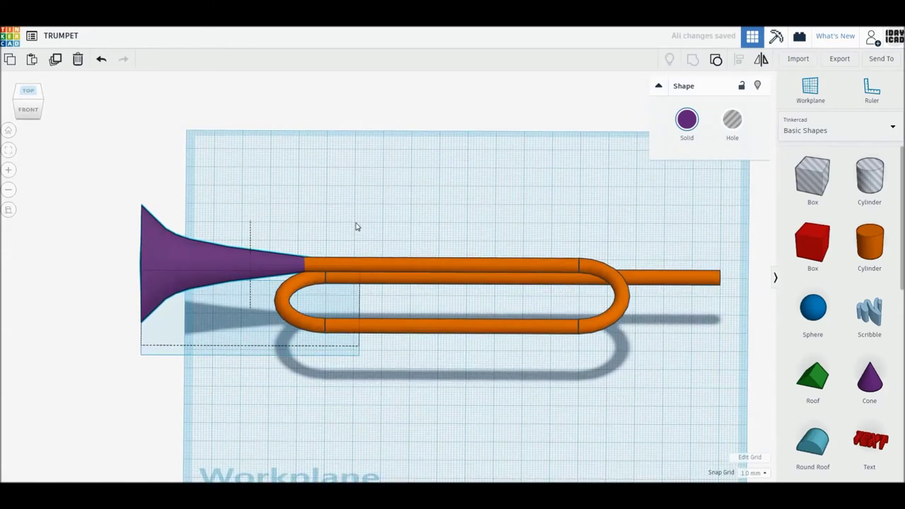
click(354, 227)
click(191, 269)
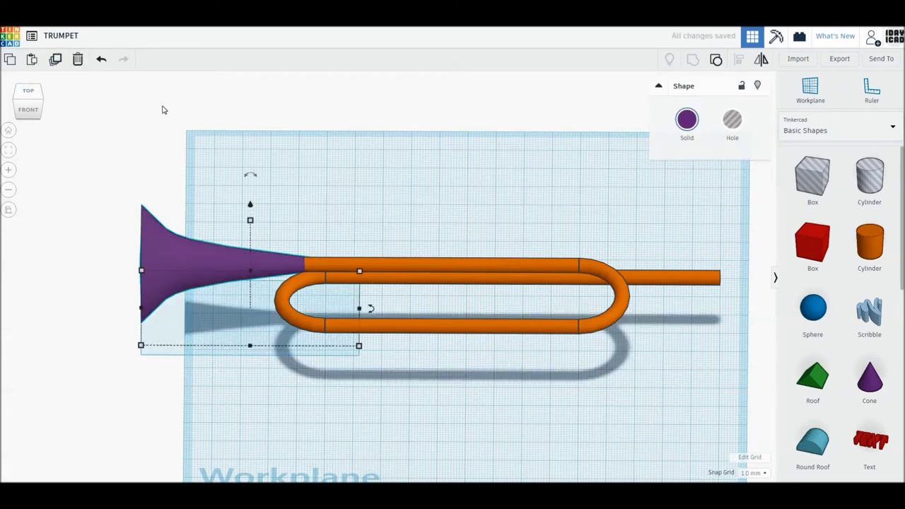
key(Left)
key(Left)
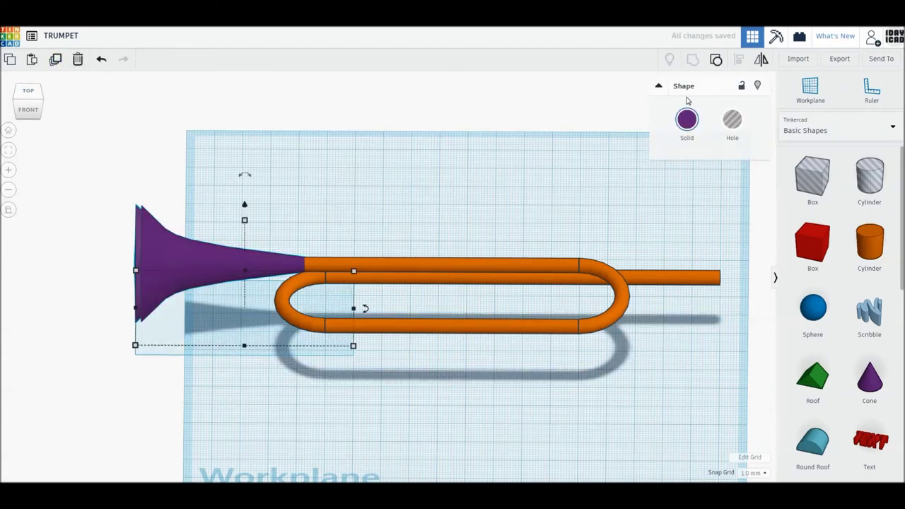
Step: Make the selected bell piece a hole and group bell, hole and tubing together
click(735, 121)
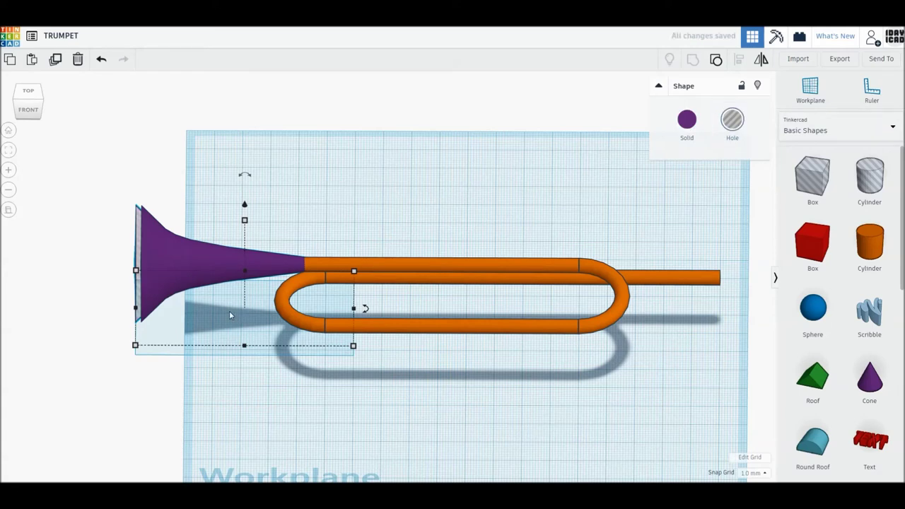
click(362, 400)
drag(498, 400, 125, 205)
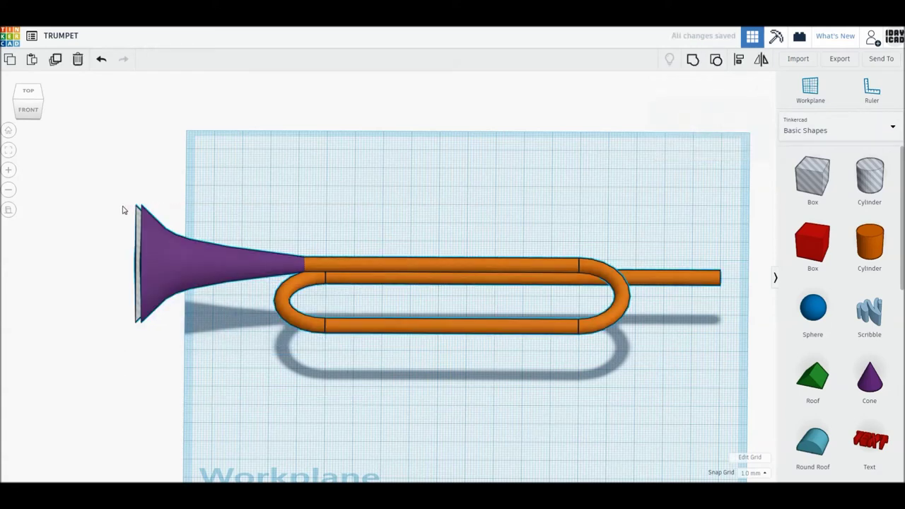
click(692, 61)
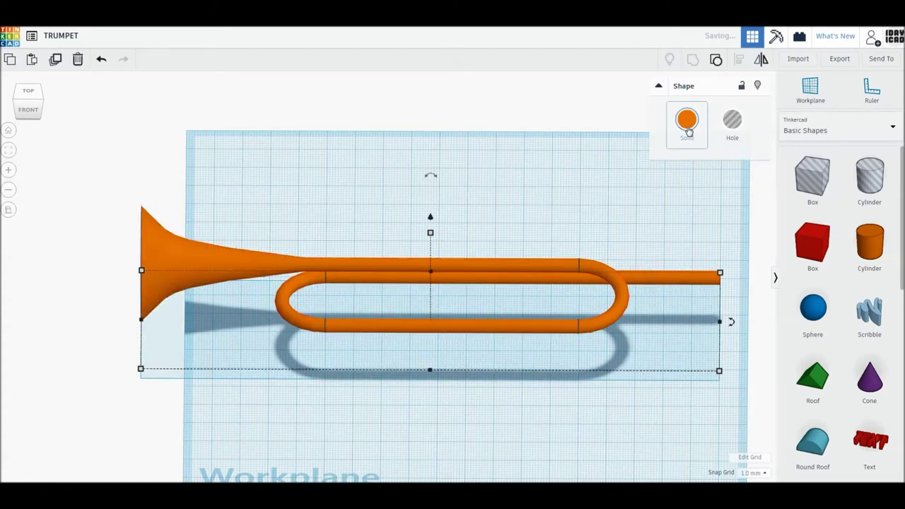
Step: Give the trumpet the dark gold colour preset and move it further up the workplane
click(687, 130)
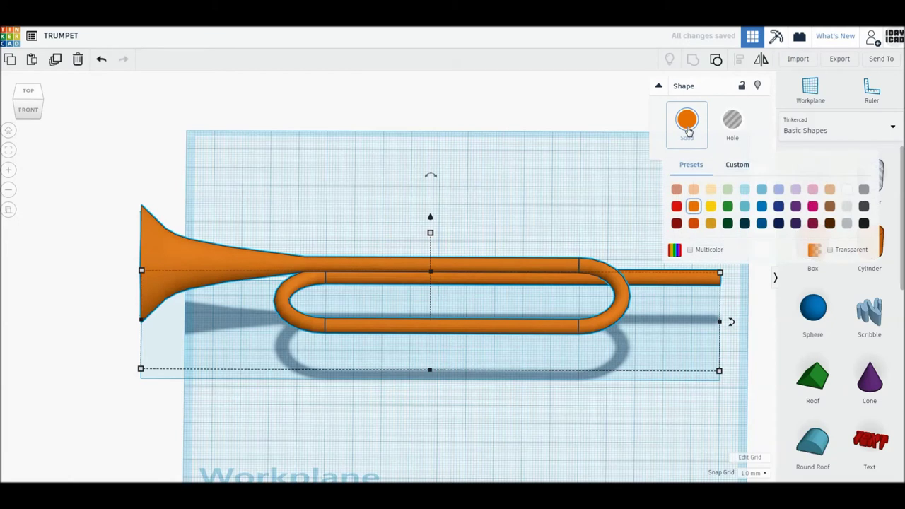
click(711, 223)
click(610, 226)
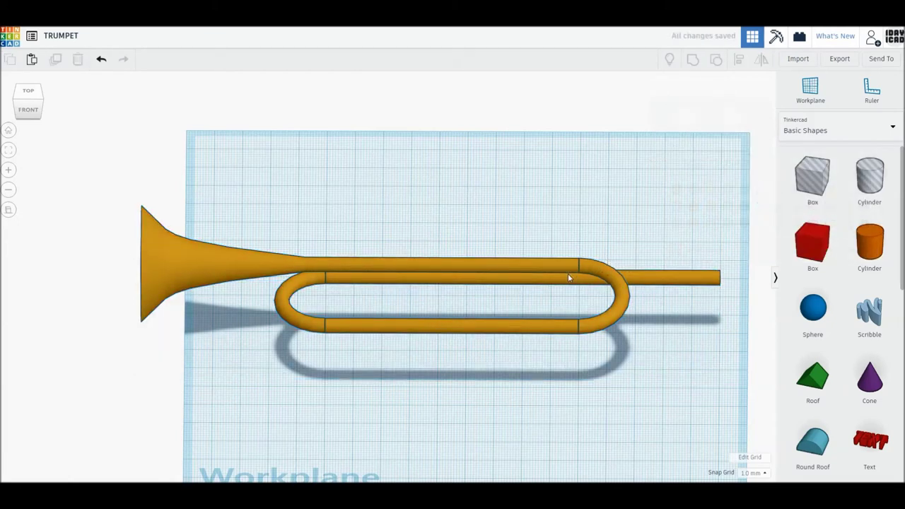
drag(568, 277, 568, 212)
Step: Place a torus and a half sphere and centre them on both axes
scroll(831, 370, down, 1)
scroll(831, 370, down, 1)
scroll(831, 370, down, 1)
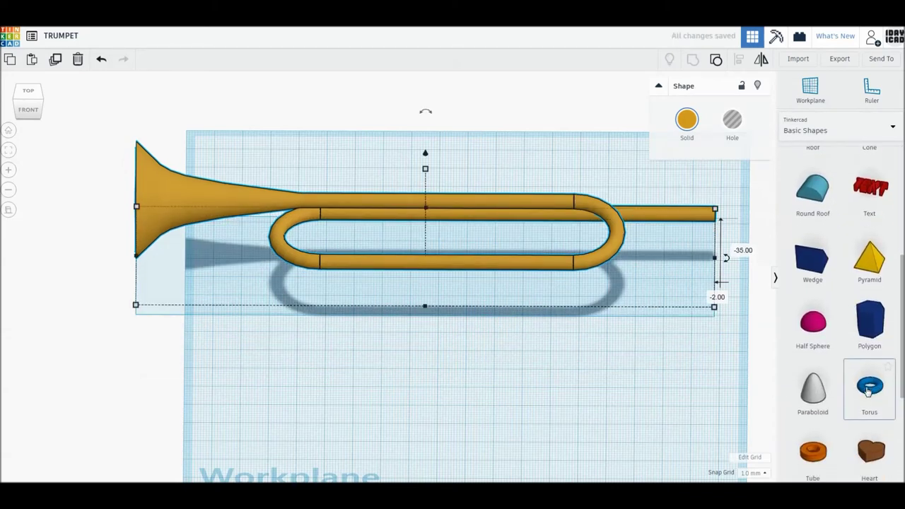
drag(868, 392, 606, 375)
scroll(790, 356, down, 1)
mouse_move(812, 293)
mouse_down()
mouse_move(644, 404)
mouse_move(656, 404)
mouse_up()
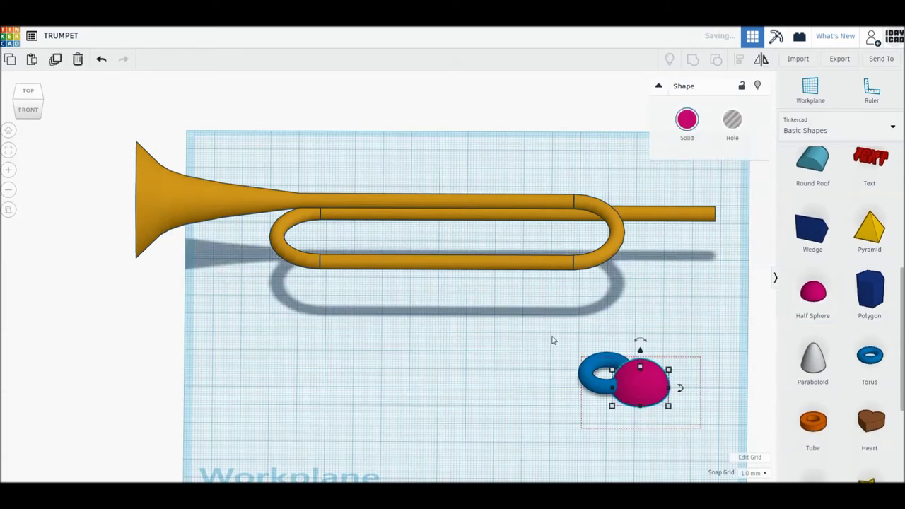
drag(556, 339, 700, 428)
key(l)
click(578, 382)
click(607, 410)
click(659, 418)
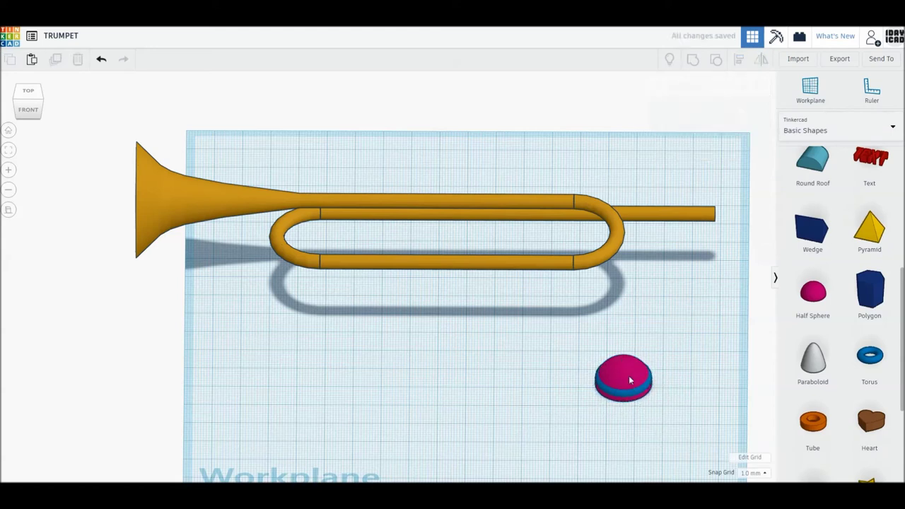
Step: Resize the half sphere to 18 × 18 mm and raise it onto the ring
click(628, 375)
drag(650, 403, 680, 393)
click(694, 383)
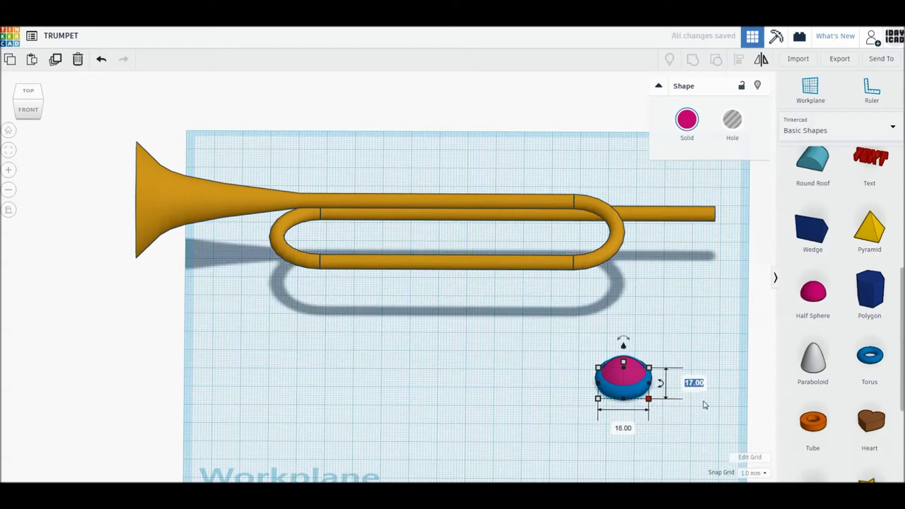
text(18)
key(Return)
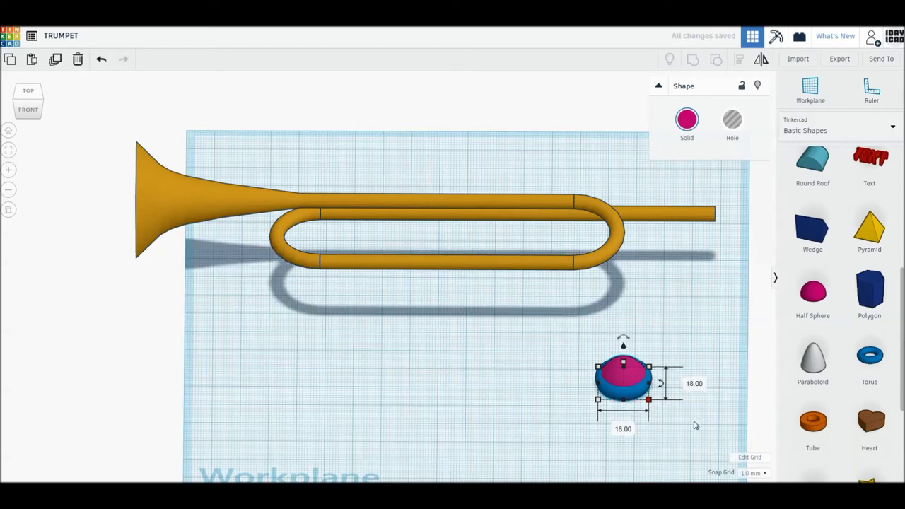
click(691, 438)
click(632, 381)
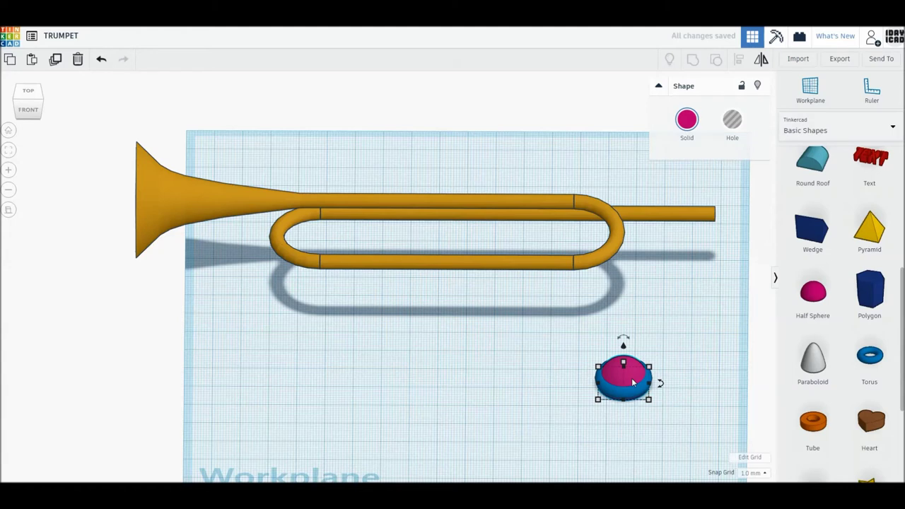
key(Up)
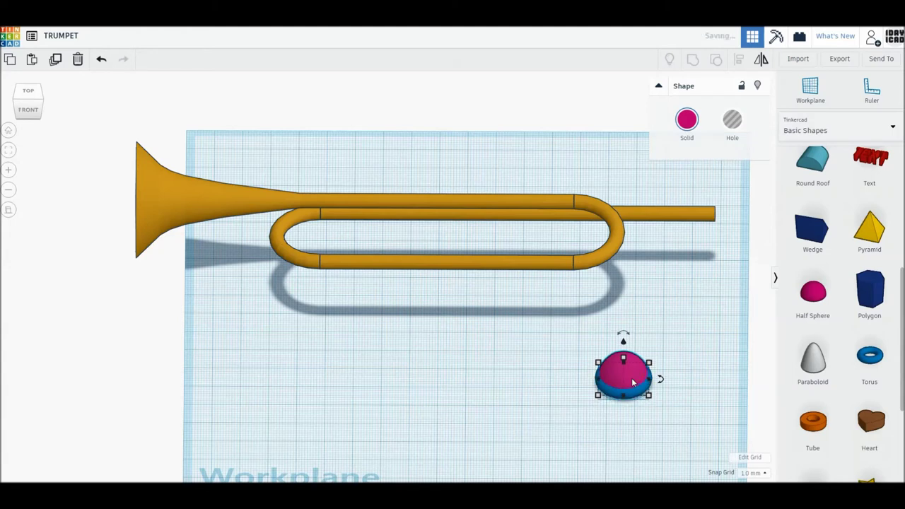
drag(669, 417, 624, 361)
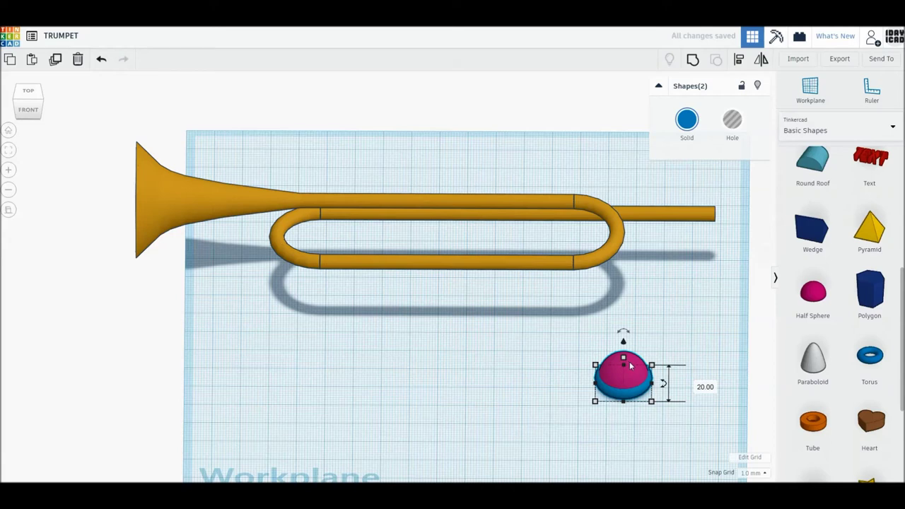
key(ctrl+z)
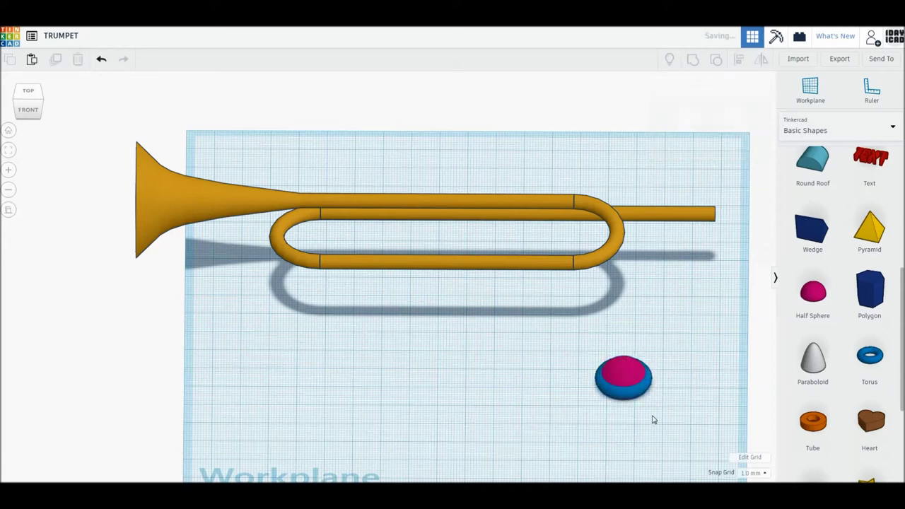
drag(623, 345, 623, 343)
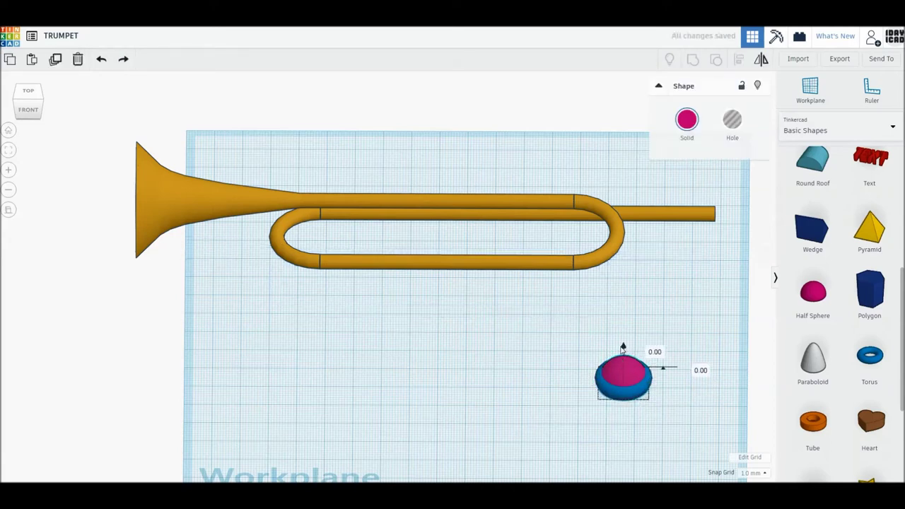
Step: Resize both mouthpiece parts together to 9 mm tall and 9 mm wide
mouse_move(677, 426)
mouse_down()
mouse_move(592, 351)
mouse_move(607, 353)
mouse_up()
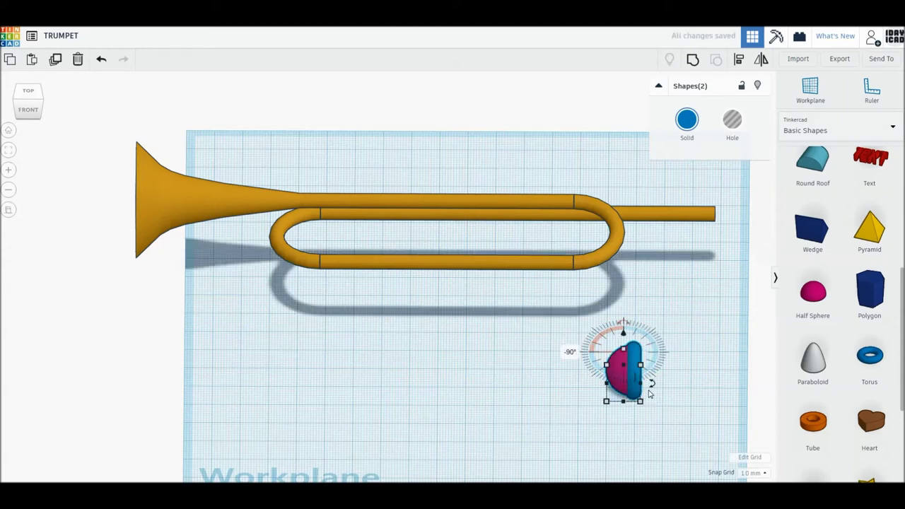
drag(625, 357, 625, 359)
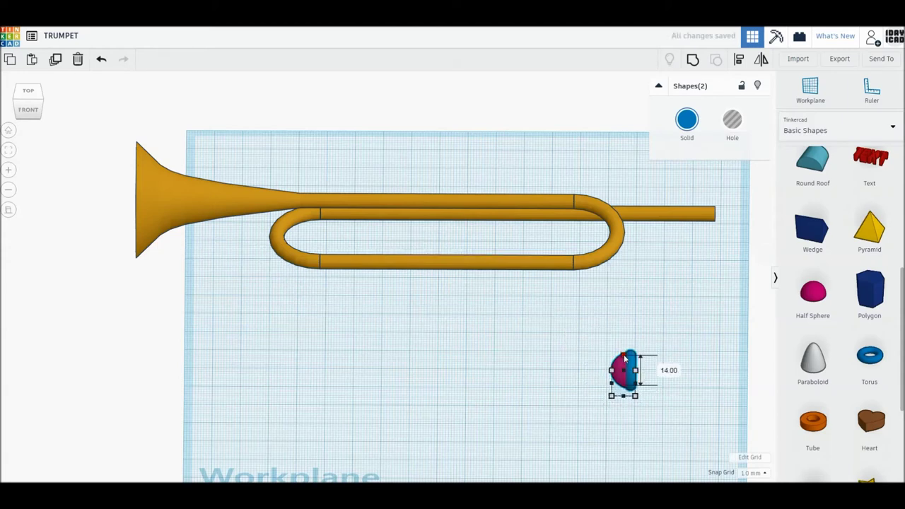
click(668, 370)
text(9)
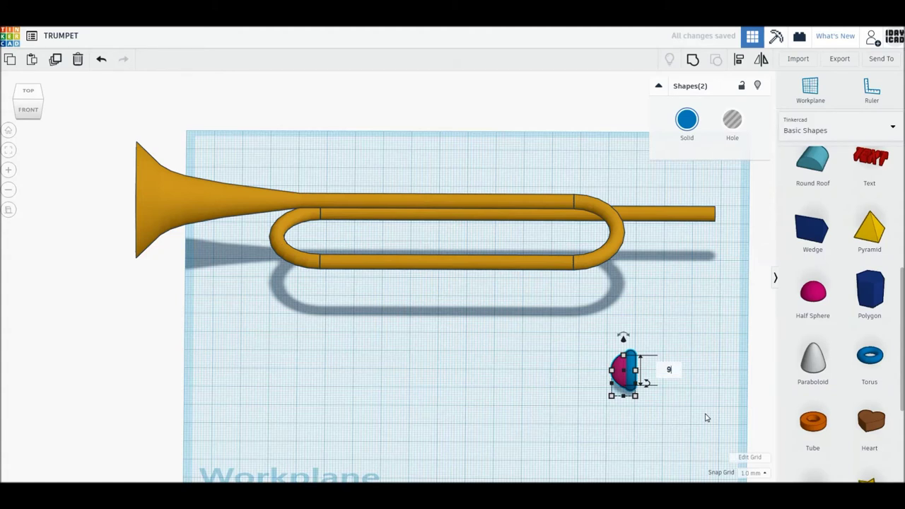
key(Return)
mouse_move(622, 399)
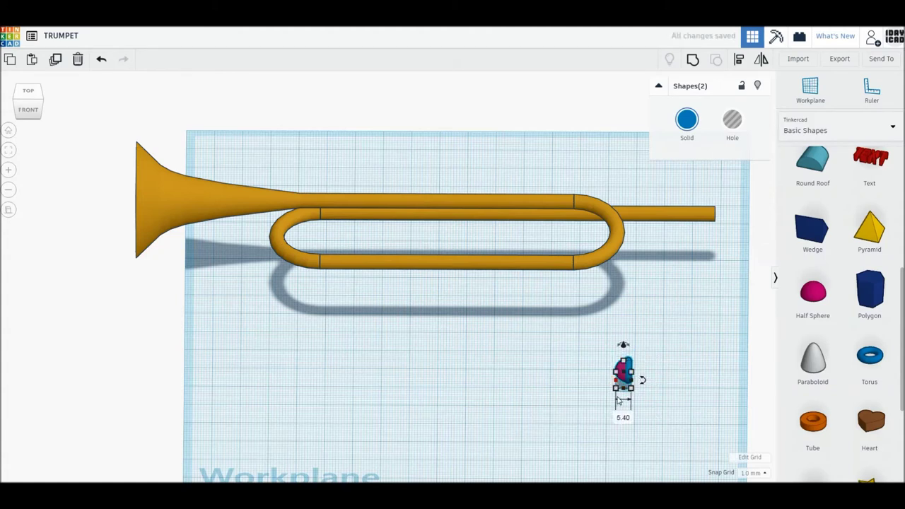
drag(653, 421, 633, 404)
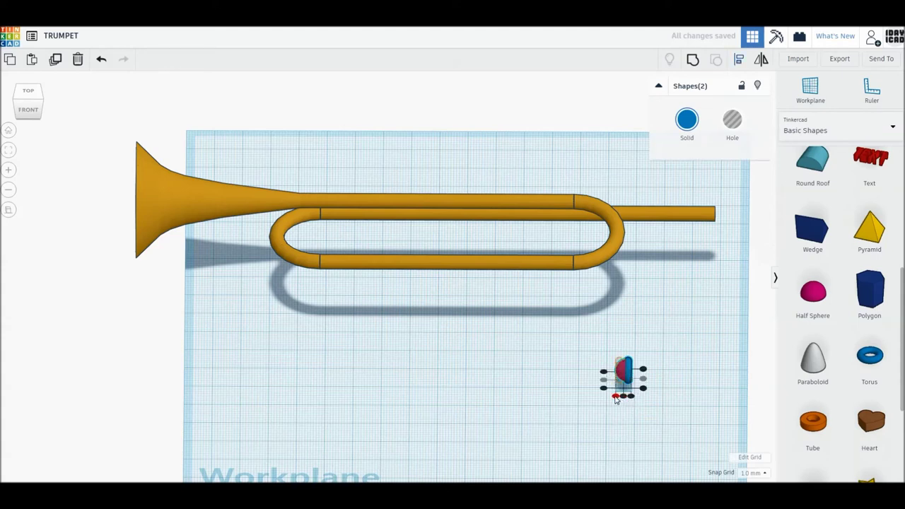
click(649, 428)
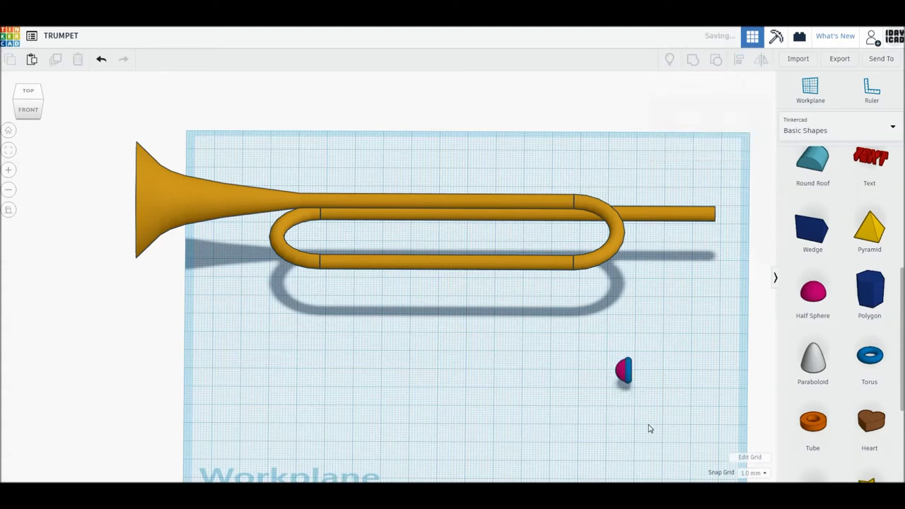
mouse_move(649, 427)
mouse_down()
mouse_move(598, 365)
mouse_move(606, 386)
mouse_up()
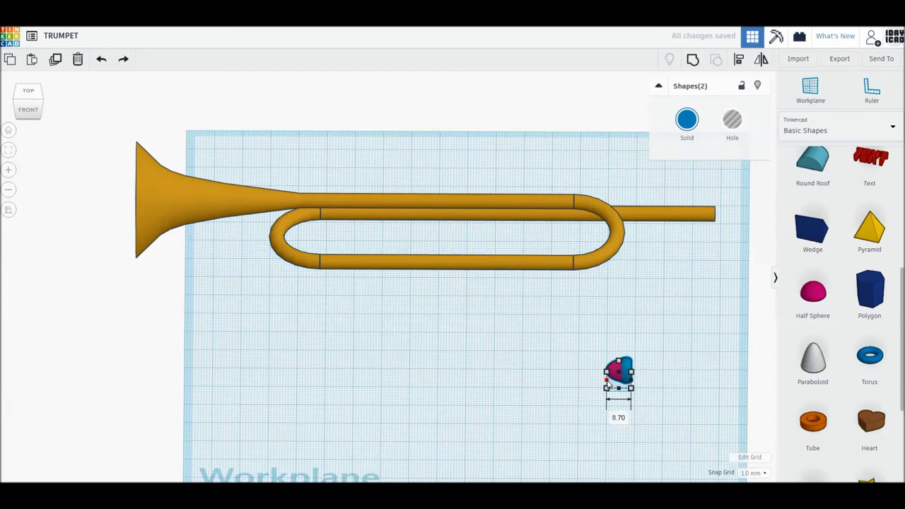
click(618, 417)
text(9)
key(Return)
click(36, 95)
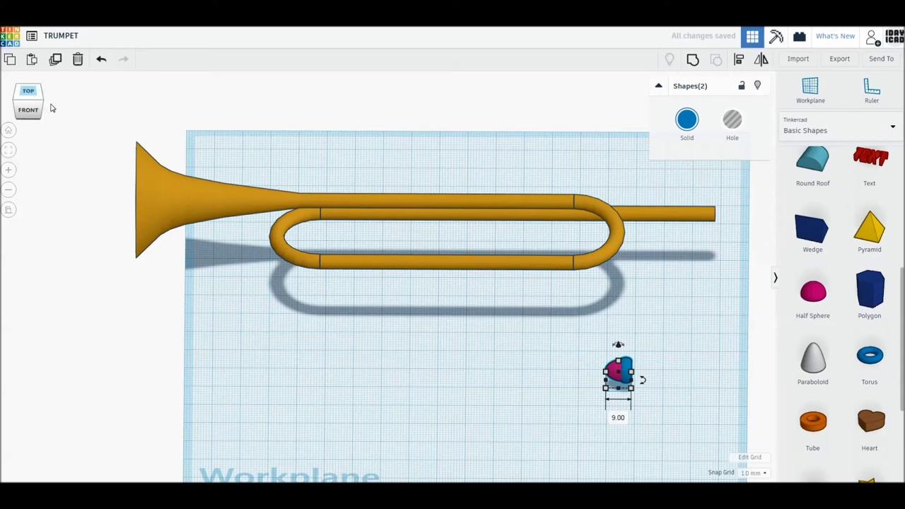
click(455, 308)
Step: Slide the trumpet so its end meets the mouthpiece, then lift the mouthpiece
drag(619, 175, 523, 369)
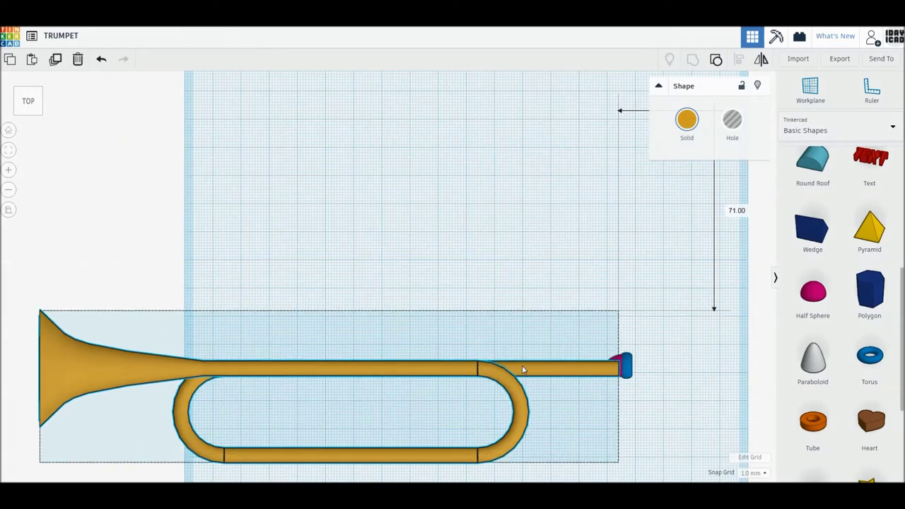
click(654, 401)
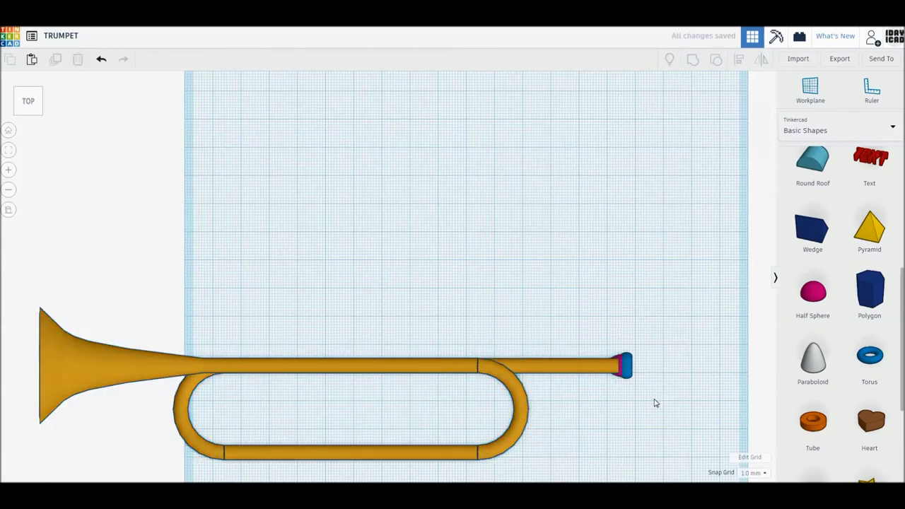
drag(654, 398, 620, 351)
right_drag(638, 383, 616, 357)
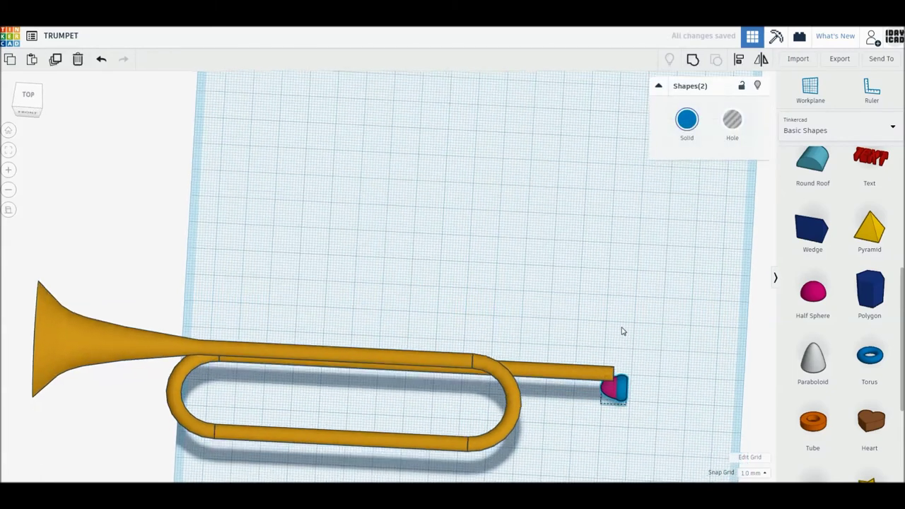
drag(606, 369, 606, 347)
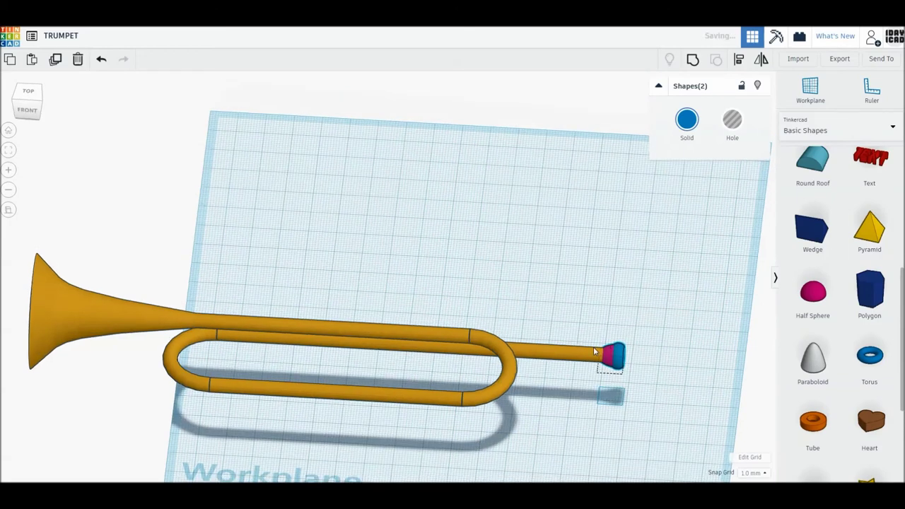
right_drag(606, 348, 625, 329)
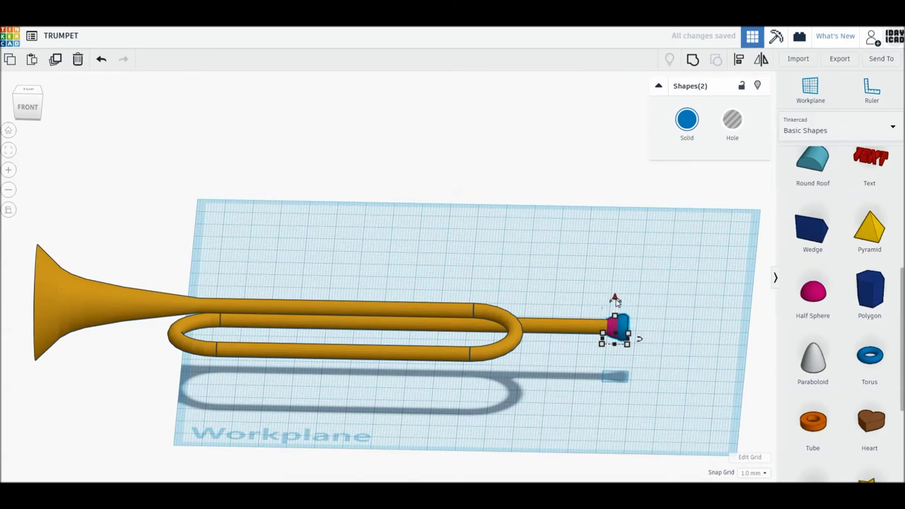
drag(615, 299, 616, 301)
Step: Fine-tune the mouthpiece elevation, trying 15.5 and 15, settling on 15.1 mm
click(673, 351)
text(15.5)
key(Return)
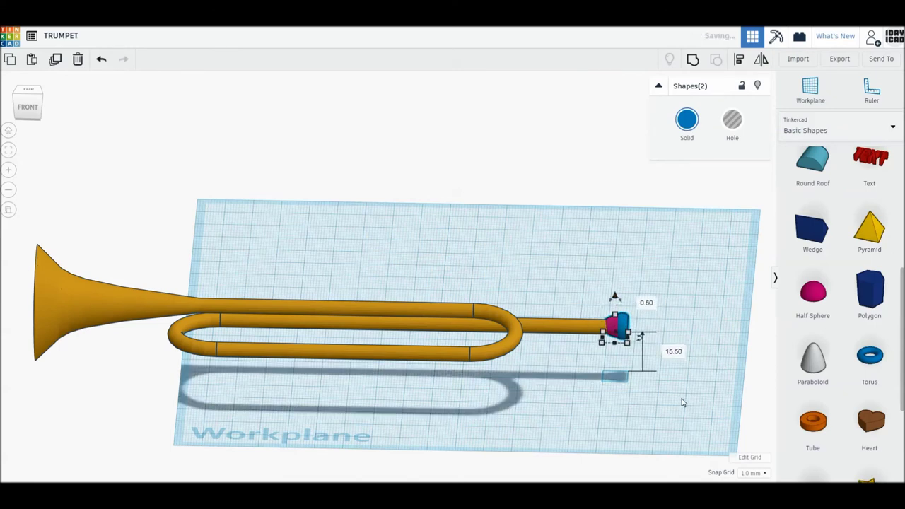
text(1)
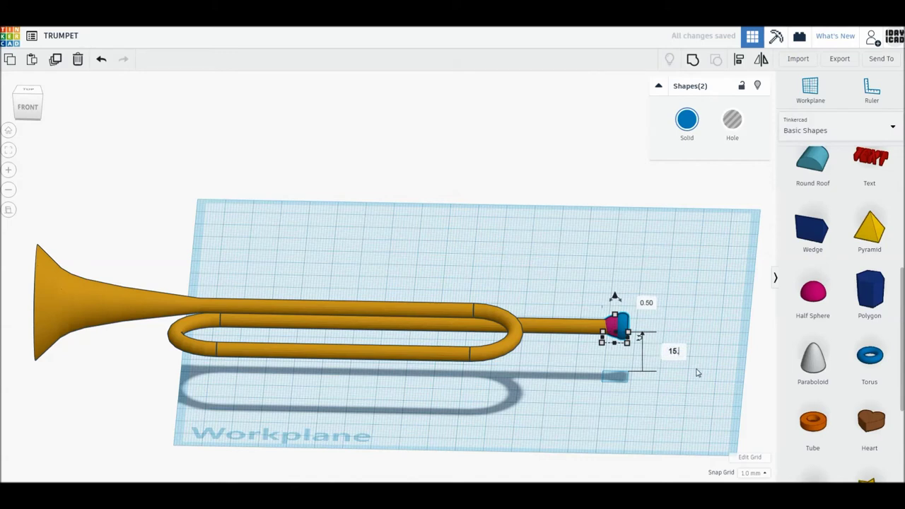
key(Return)
click(675, 351)
text(15.)
key(Return)
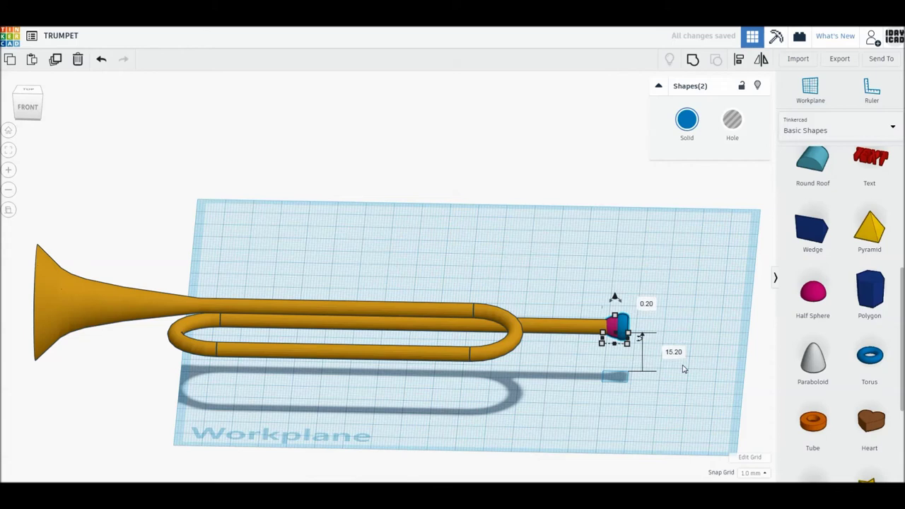
click(675, 352)
text(15)
key(Return)
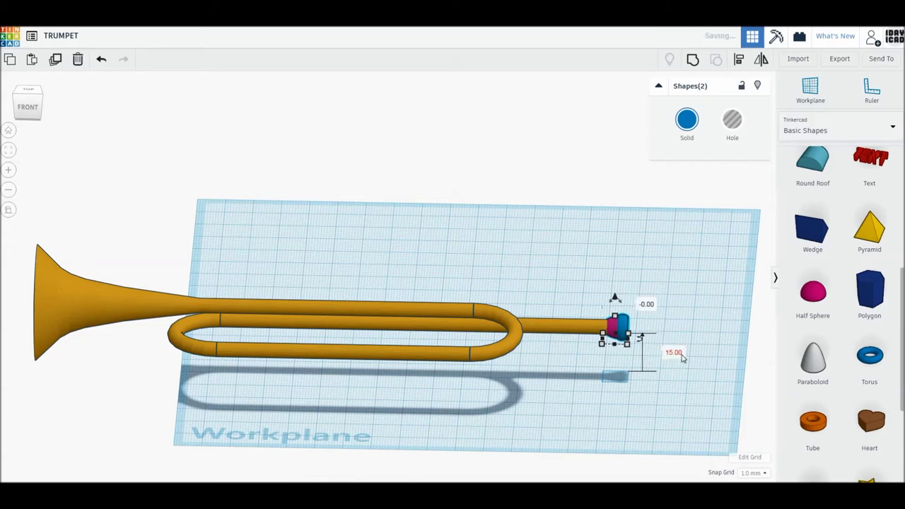
click(675, 352)
text(1)
key(Return)
Step: Select all three trumpet parts from a low front view
click(679, 395)
mouse_move(670, 400)
right_down()
mouse_move(679, 370)
mouse_move(682, 404)
mouse_move(433, 287)
right_up()
drag(685, 404, 374, 258)
Step: Group the trumpet and mouthpiece into one shape and turn it 90° so the loop stands upright
click(694, 60)
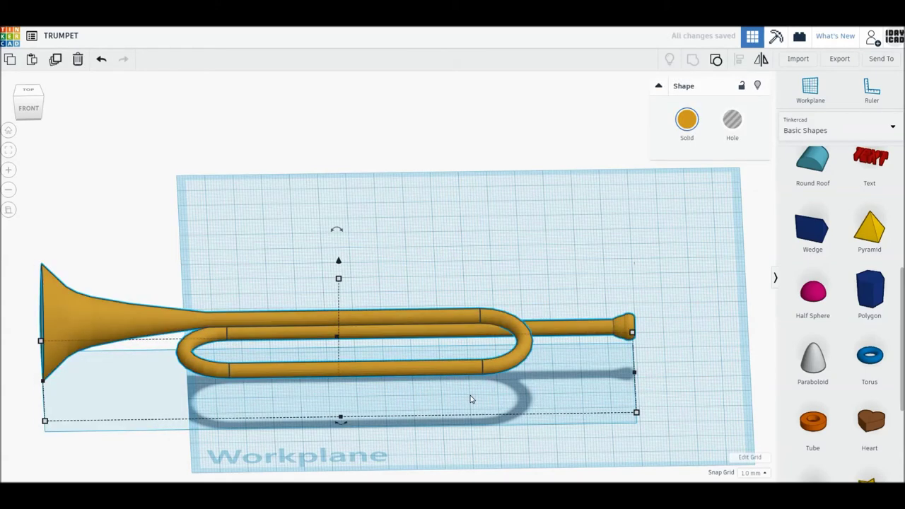
scroll(469, 397, down, 3)
mouse_move(487, 408)
right_down()
mouse_move(528, 390)
mouse_move(595, 286)
right_up()
drag(595, 221, 616, 283)
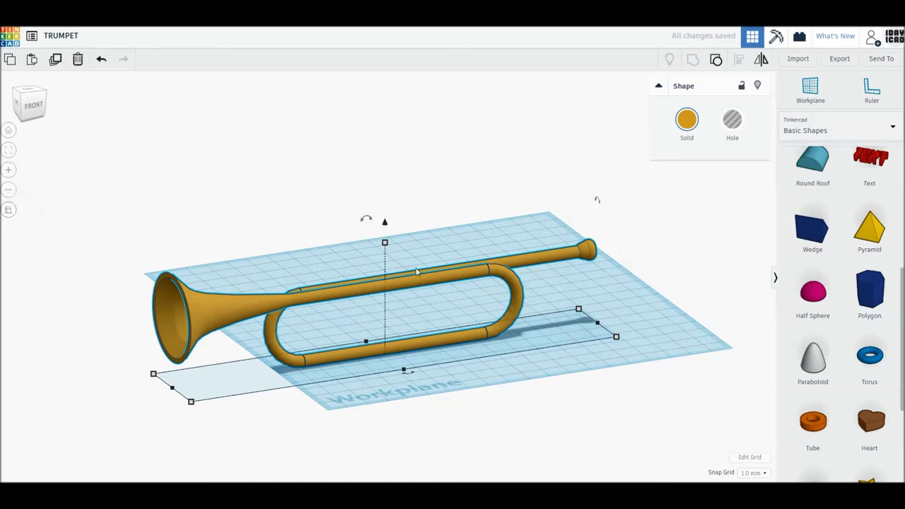
Step: Shrink the trumpet proportionally to 150 mm long, checking the change with undo and redo
drag(191, 401, 223, 383)
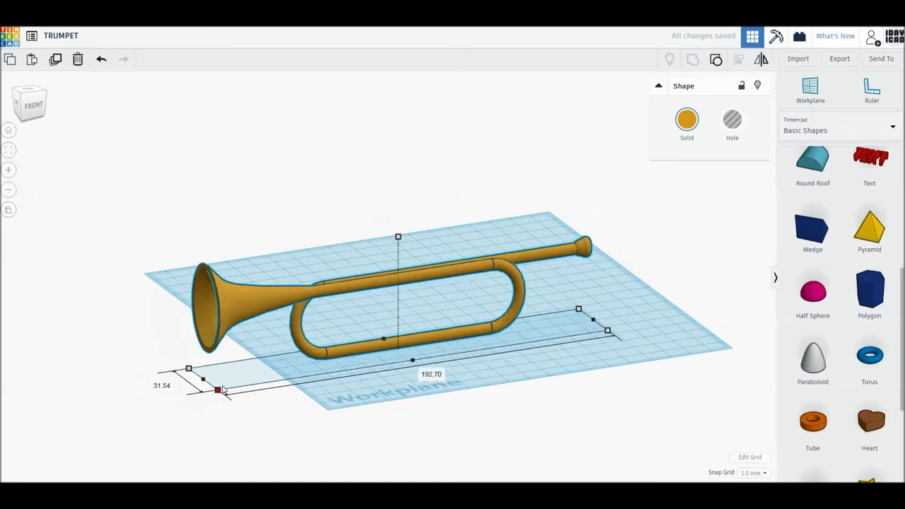
click(431, 370)
text(150)
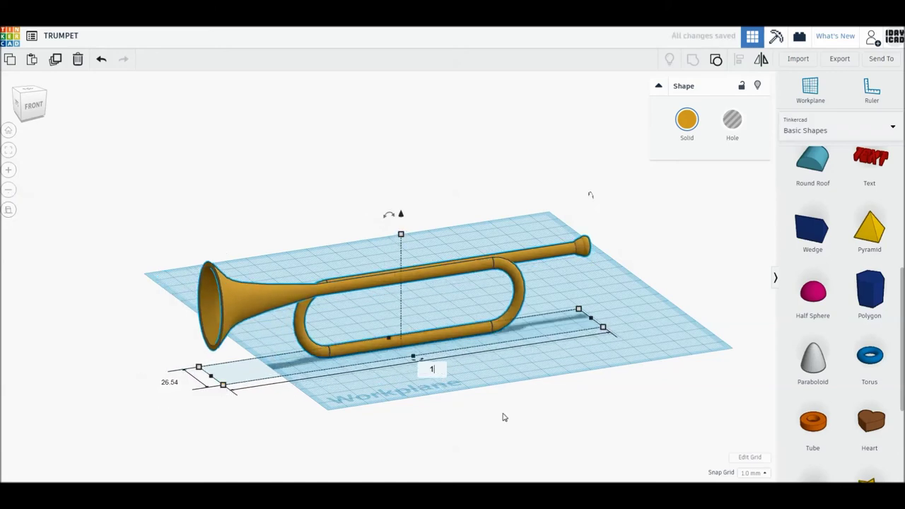
key(Return)
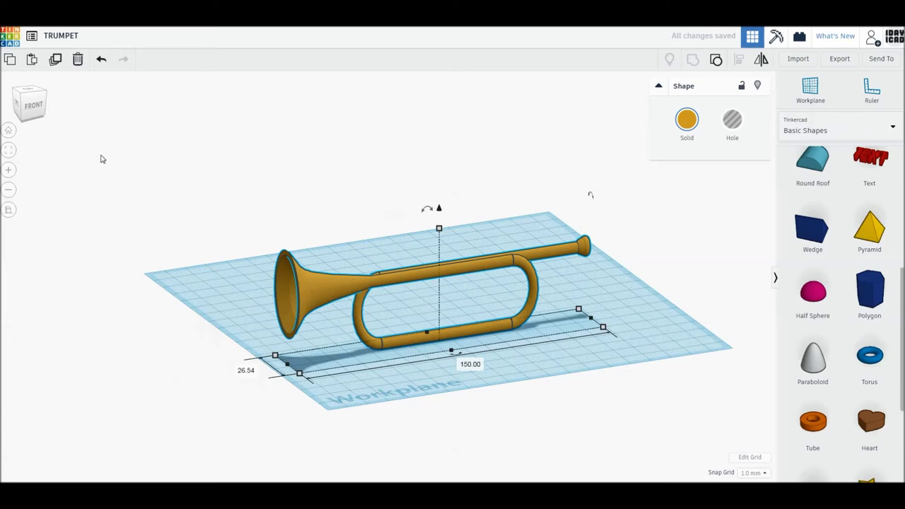
key(ctrl+z)
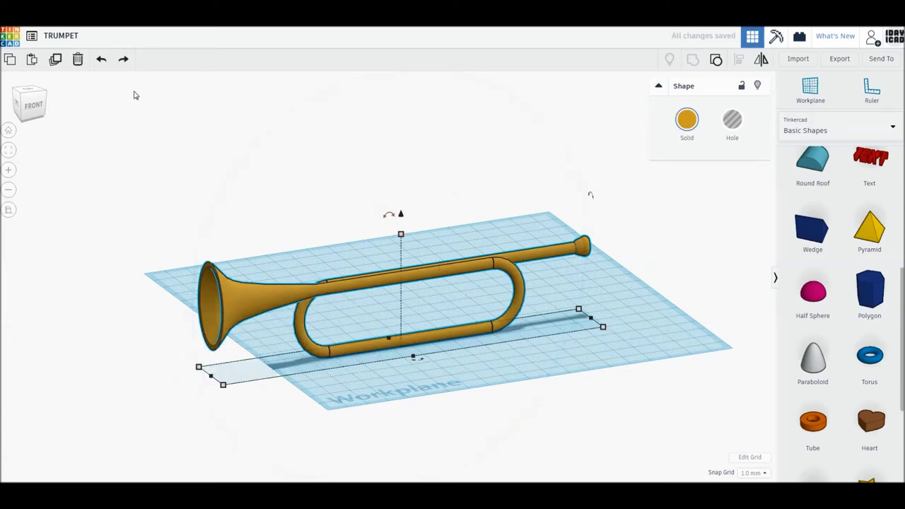
click(122, 60)
click(102, 60)
key(ctrl+y)
Step: Resize from the corner to finalize the 150 mm length, 21.21 mm wide, then return to the home view
drag(248, 384, 269, 378)
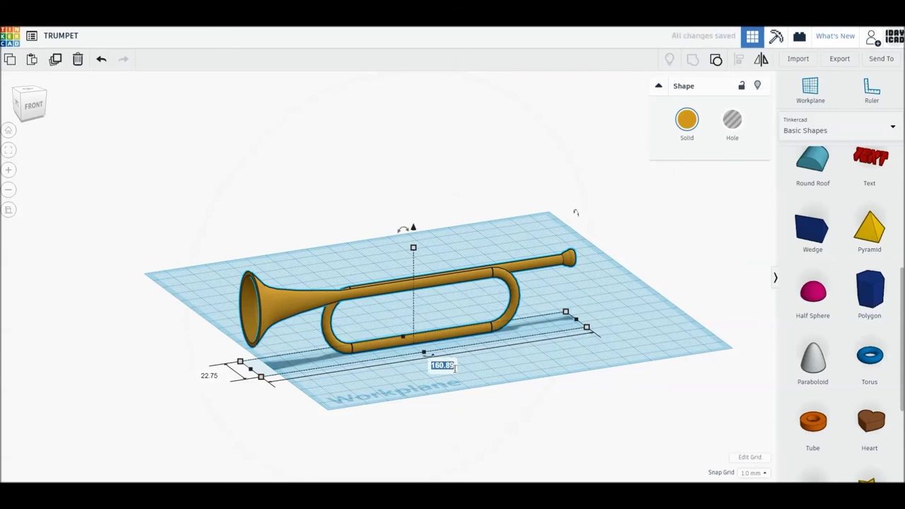
text(1)
key(Return)
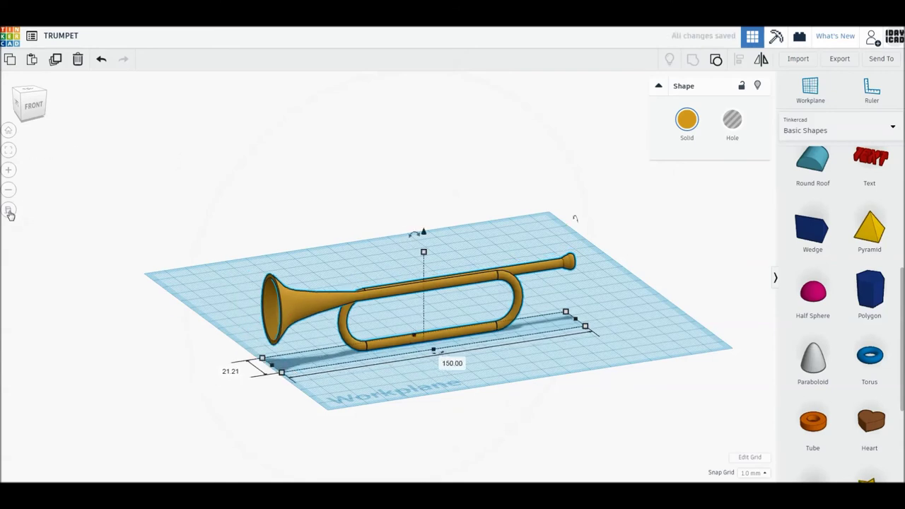
click(8, 170)
click(8, 132)
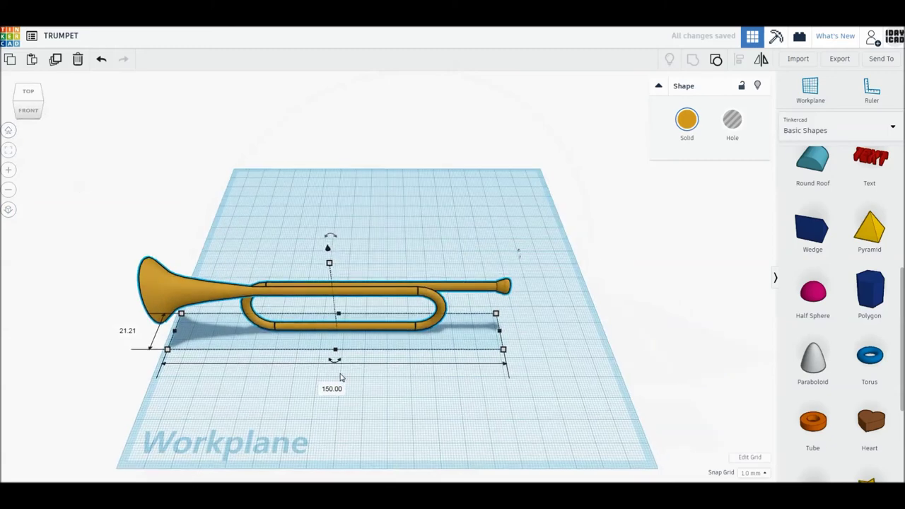
Step: Turn the trumpet about 30°, tilt it upward, move it back-right and raise it above the workplane
mouse_move(334, 359)
mouse_down()
mouse_move(354, 362)
mouse_move(346, 365)
mouse_up()
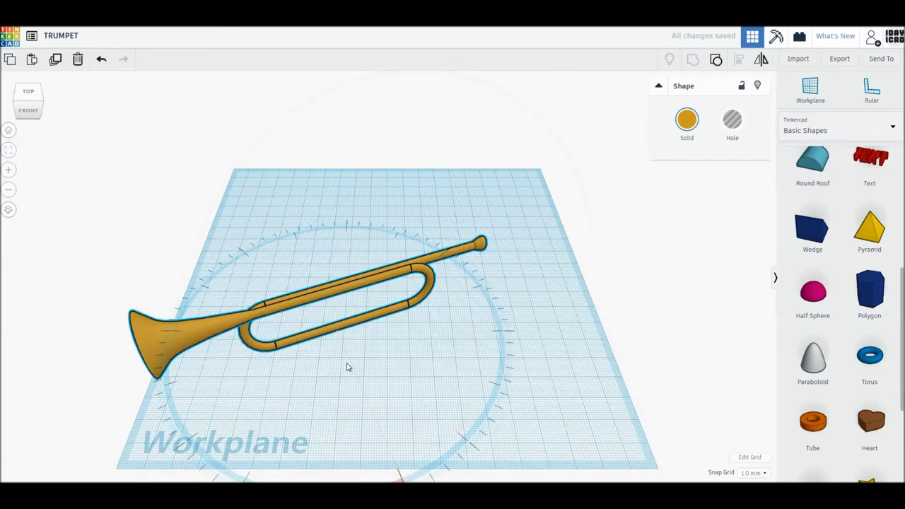
mouse_move(331, 206)
mouse_down()
mouse_move(341, 211)
mouse_move(357, 195)
mouse_up()
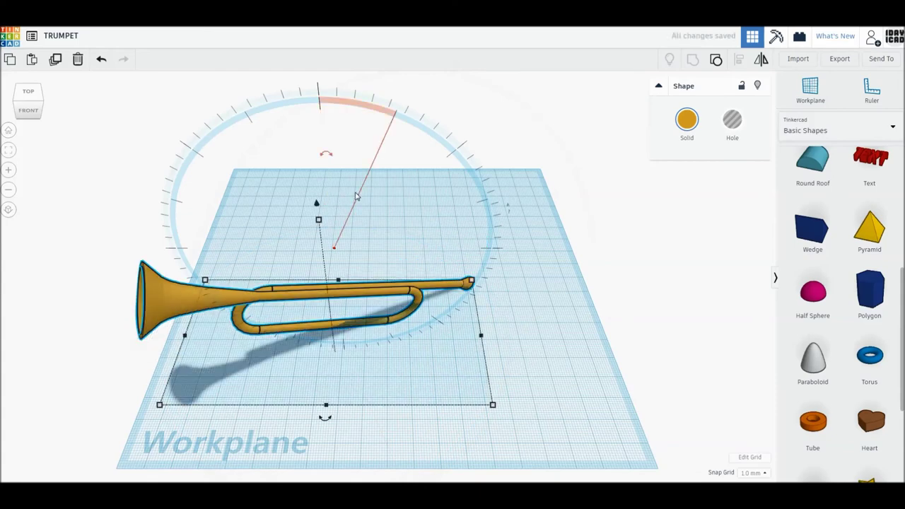
mouse_move(390, 271)
mouse_down()
mouse_move(485, 210)
mouse_move(457, 204)
mouse_up()
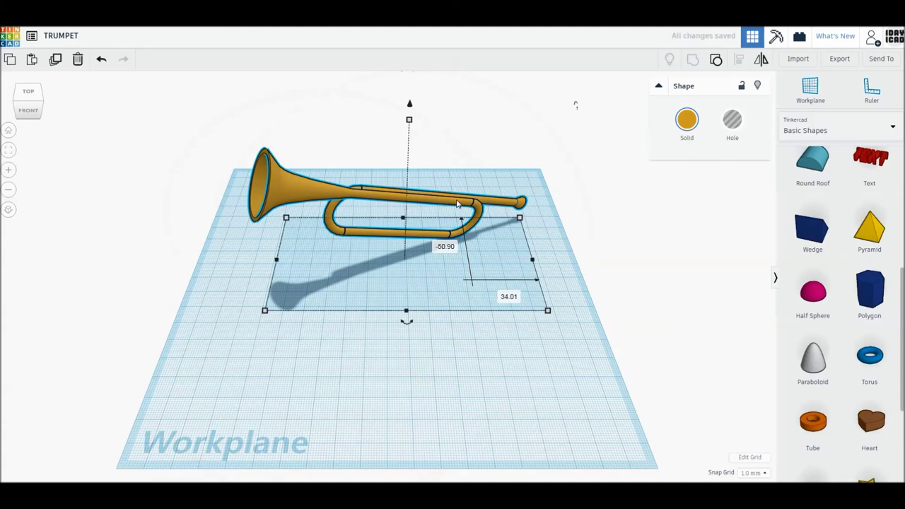
key(ctrl+Up)
key(ctrl+Up)
key(ctrl+Up)
key(ctrl+Up)
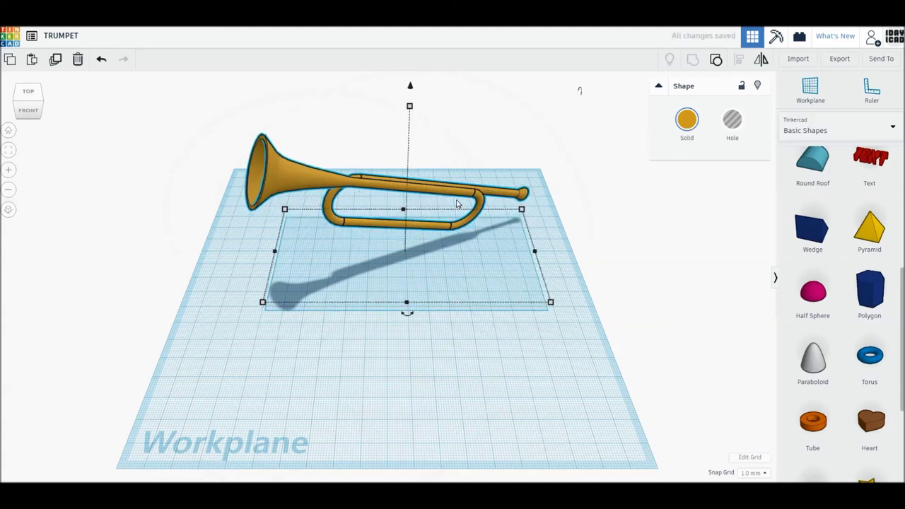
Step: Duplicate the trumpet, placing the copy down-right of the original at a new angle
click(55, 58)
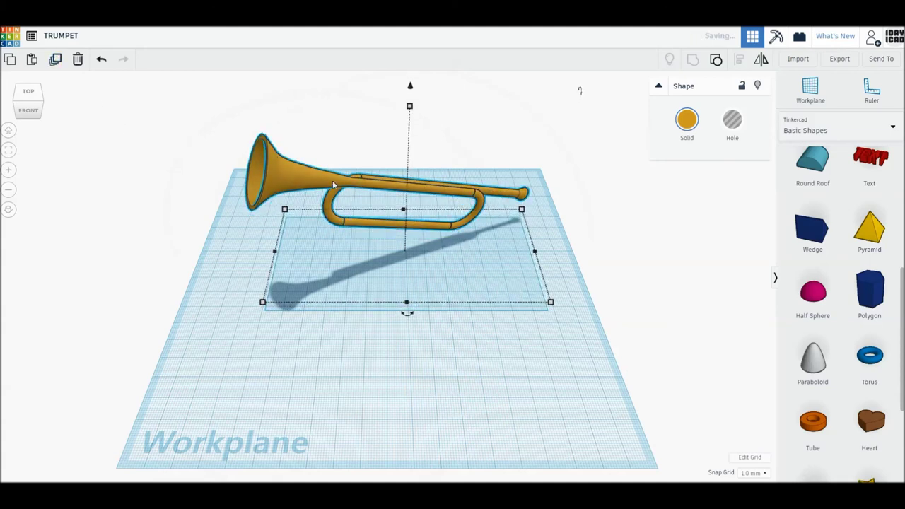
drag(332, 180, 351, 206)
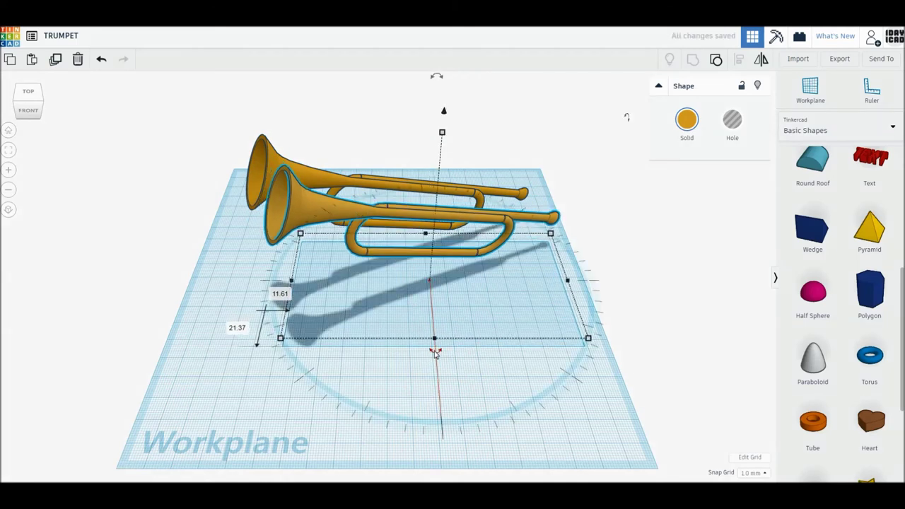
drag(435, 353, 508, 471)
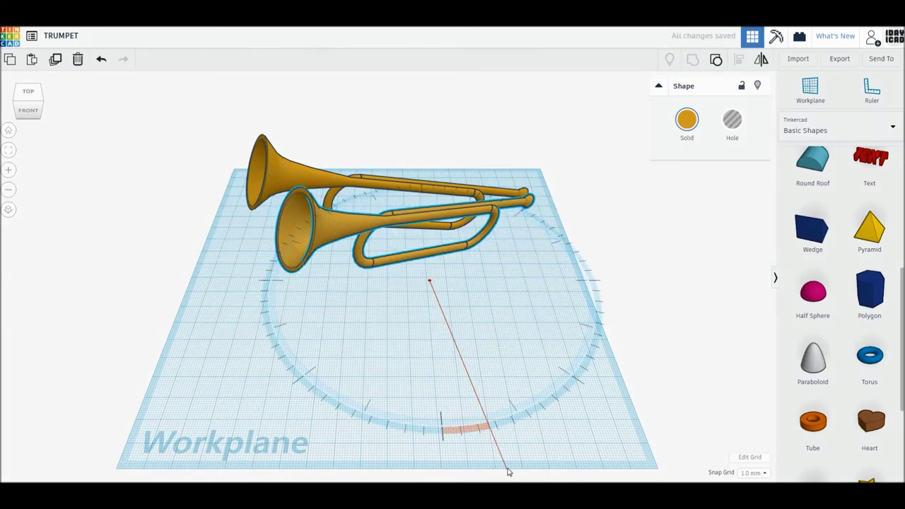
drag(505, 473, 494, 477)
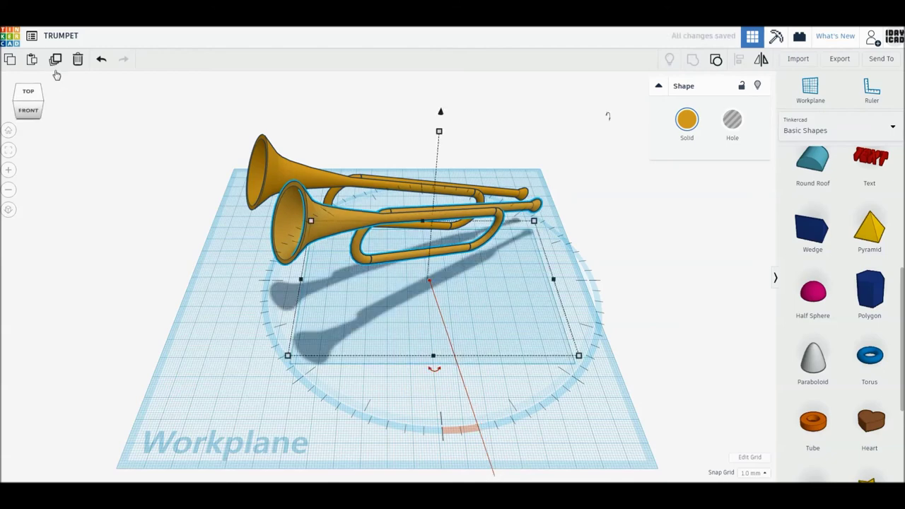
Step: Add a third offset copy, inspect the trumpets from another angle, then undo the extra copy
click(55, 64)
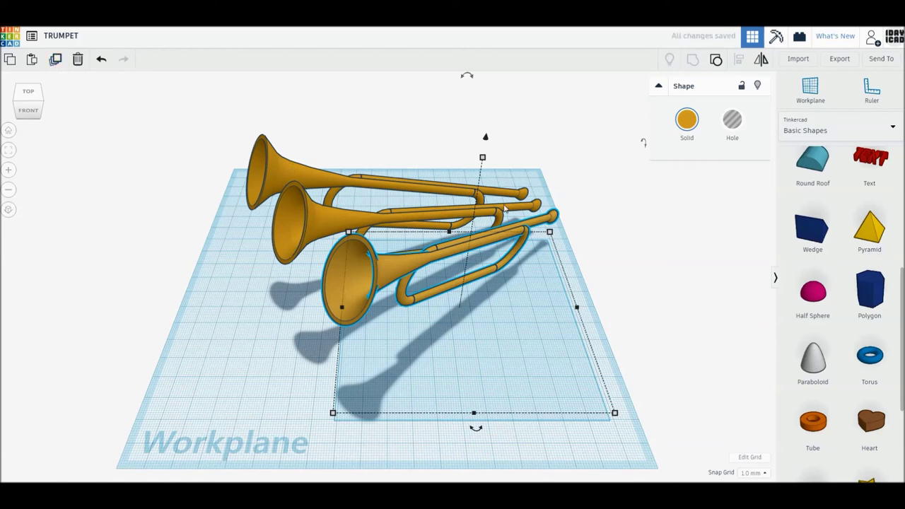
click(508, 160)
right_drag(462, 240, 144, 137)
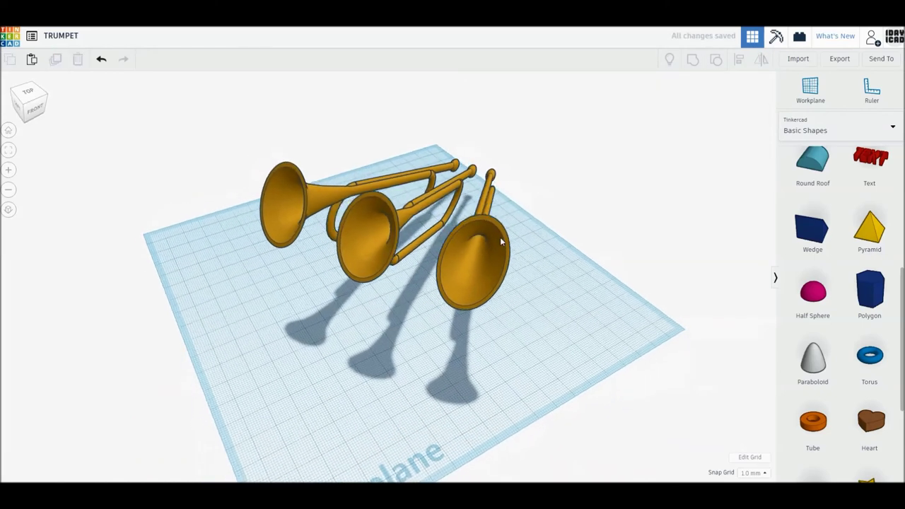
click(101, 62)
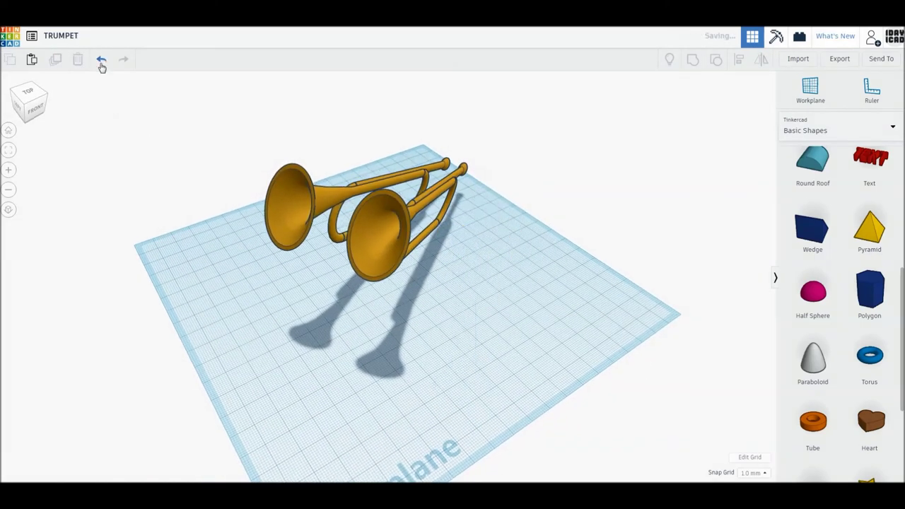
Step: Undo the added trumpet copies and the earlier trumpet rotations
click(101, 62)
click(101, 62)
click(101, 62)
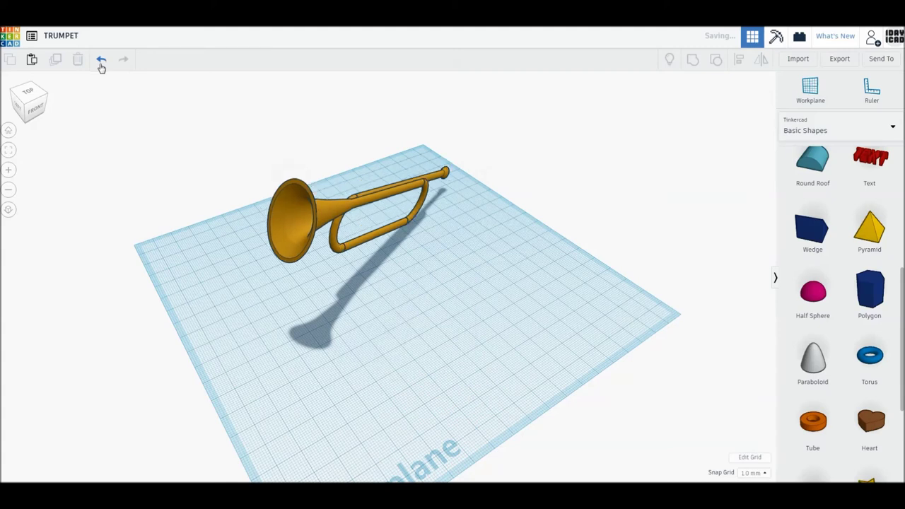
click(102, 62)
click(101, 62)
click(101, 63)
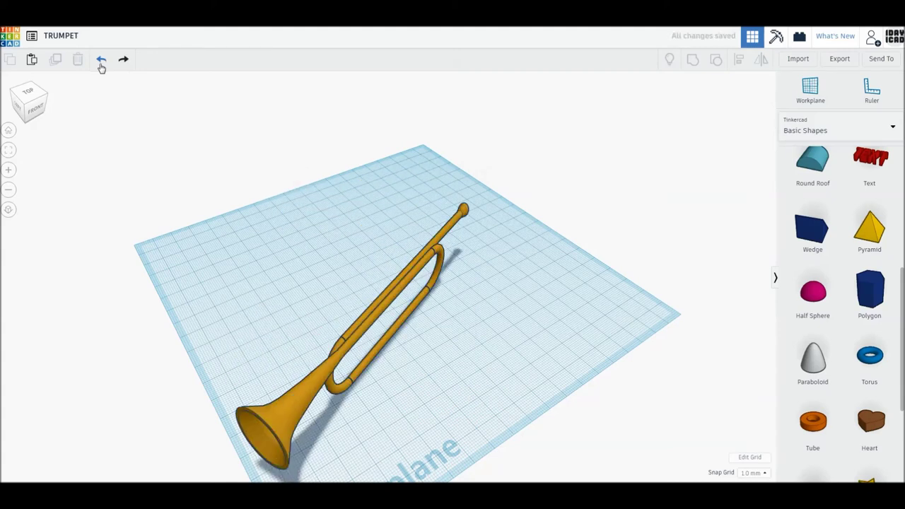
click(101, 61)
click(102, 61)
click(101, 61)
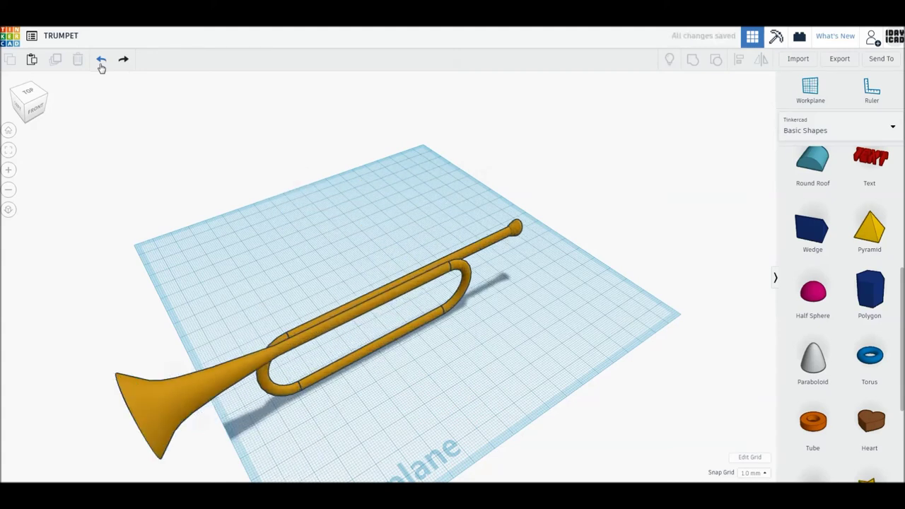
Step: Undo earlier position changes, restore the last one, and move the single trumpet up on the workplane
click(101, 62)
click(101, 61)
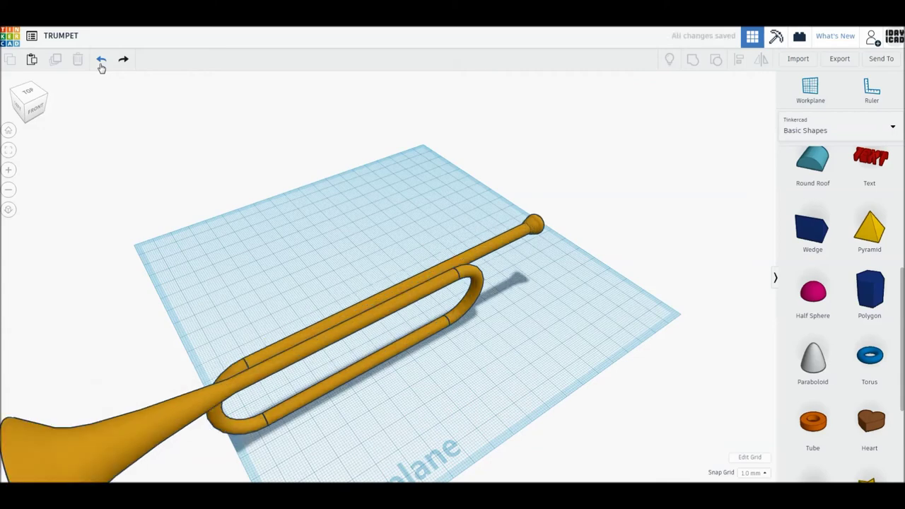
click(101, 62)
click(122, 63)
drag(270, 359, 304, 325)
mouse_move(262, 413)
right_down()
mouse_move(346, 356)
mouse_move(325, 369)
right_up()
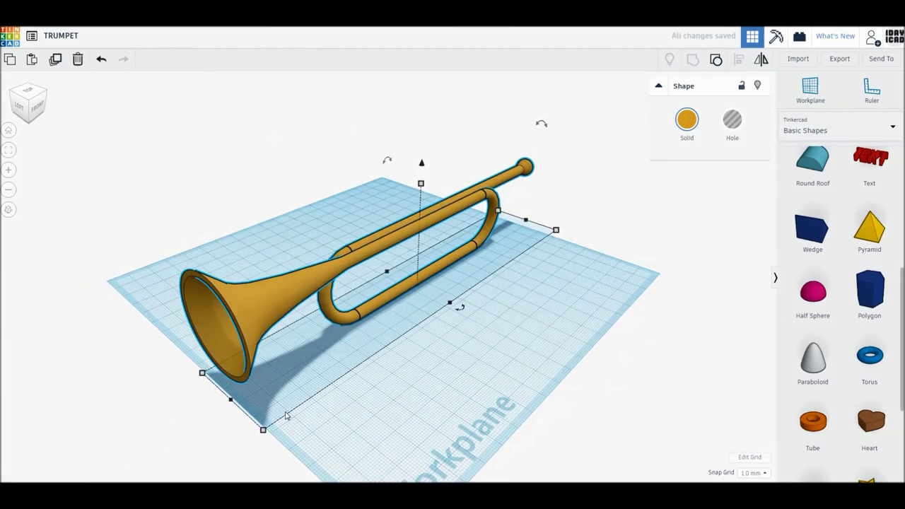
Step: Scale the trumpet down proportionally to a length of 150
drag(275, 422, 312, 386)
click(486, 301)
text(150)
key(Return)
Step: Rotate the trumpet counter-clockwise, tilt it upright, and move it back and left
mouse_move(485, 361)
right_down()
mouse_move(530, 329)
mouse_move(436, 359)
mouse_move(377, 360)
mouse_move(460, 333)
mouse_move(448, 362)
right_up()
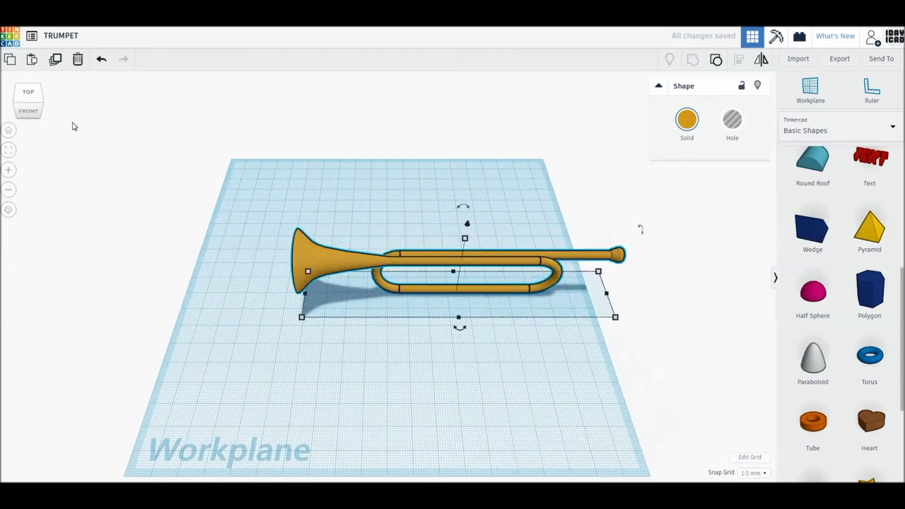
right_drag(445, 304, 441, 282)
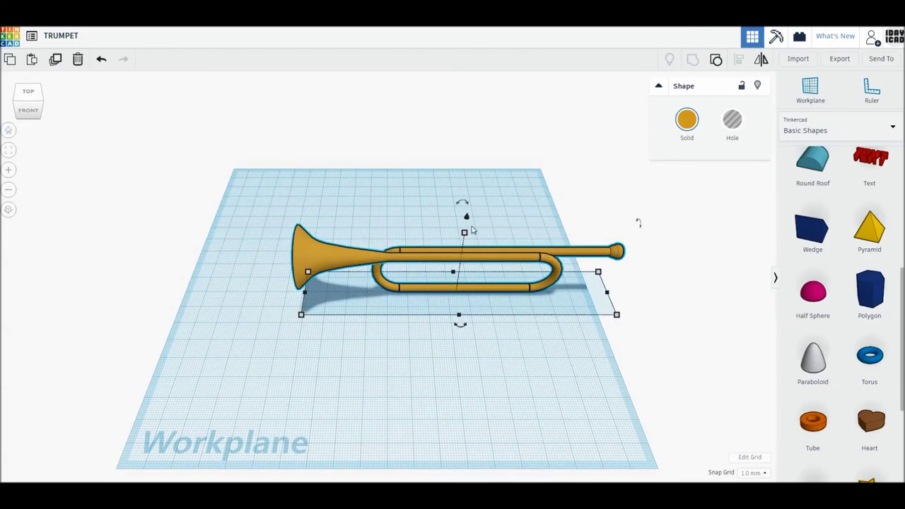
drag(461, 324, 498, 352)
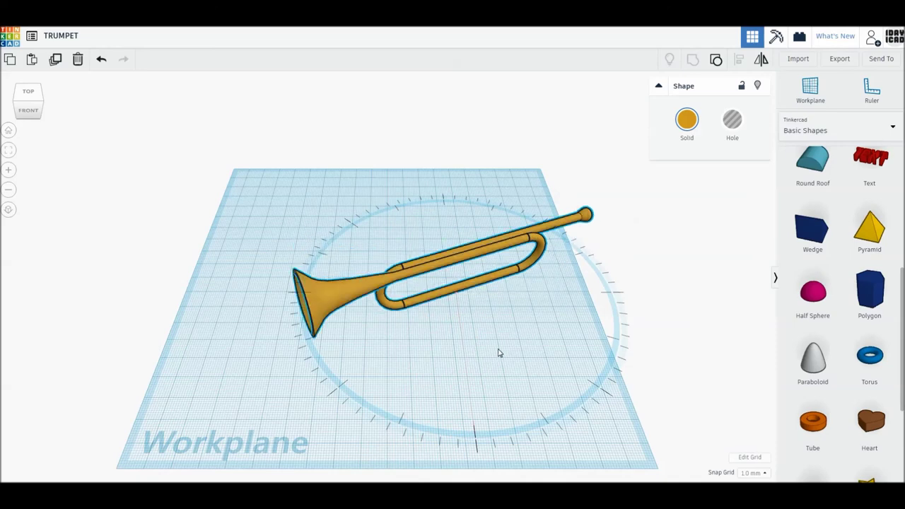
drag(452, 182, 467, 178)
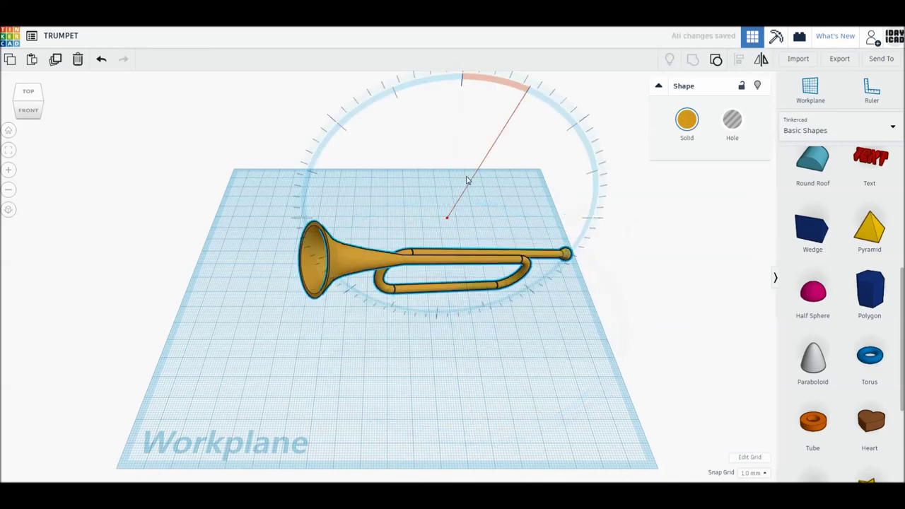
drag(503, 247, 438, 187)
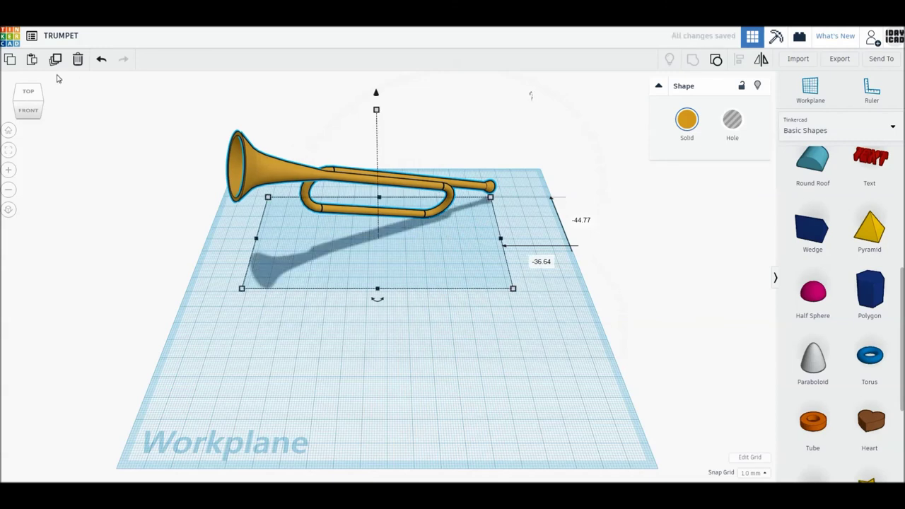
drag(376, 299, 415, 401)
Step: Duplicate the trumpet and nudge the copy toward the front and right
key(Down)
key(ctrl+d)
key(Down)
key(Down)
key(Down)
key(Down)
key(Down)
key(Down)
key(Right)
key(Right)
key(Right)
key(Right)
key(Right)
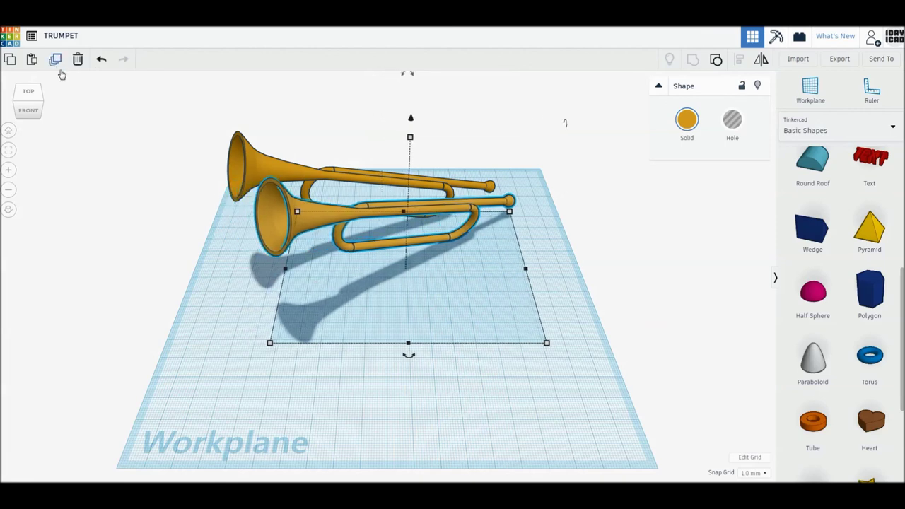
Step: Add a third trumpet copy, then turn all three together and shift them toward the front right
click(56, 61)
click(174, 246)
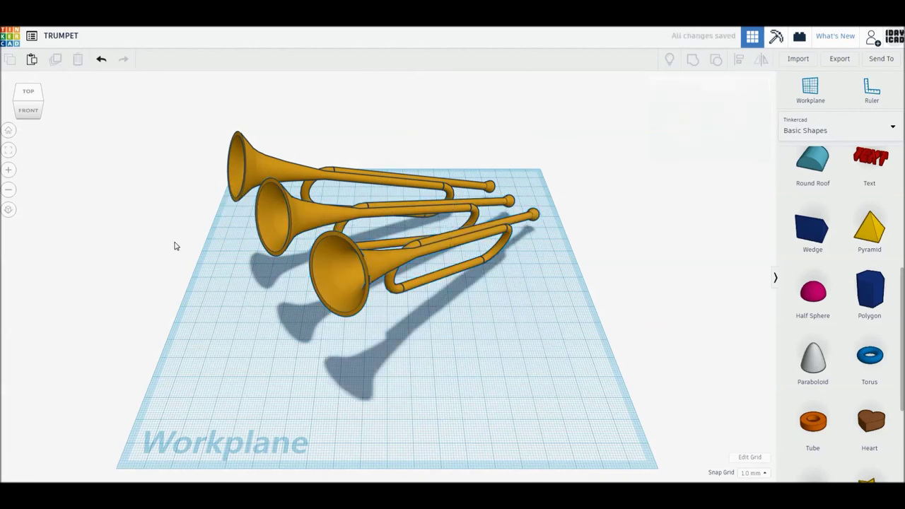
key(ctrl+a)
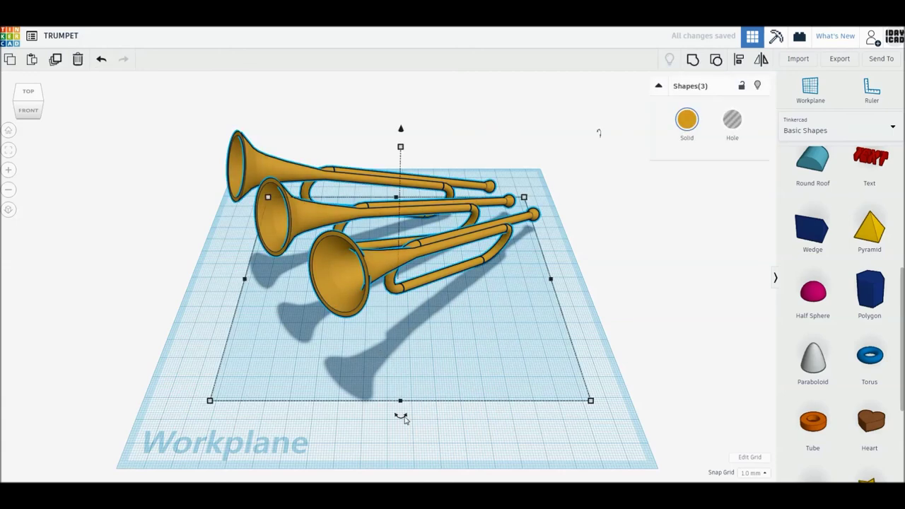
mouse_move(400, 418)
mouse_down()
mouse_move(440, 435)
mouse_move(481, 478)
mouse_up()
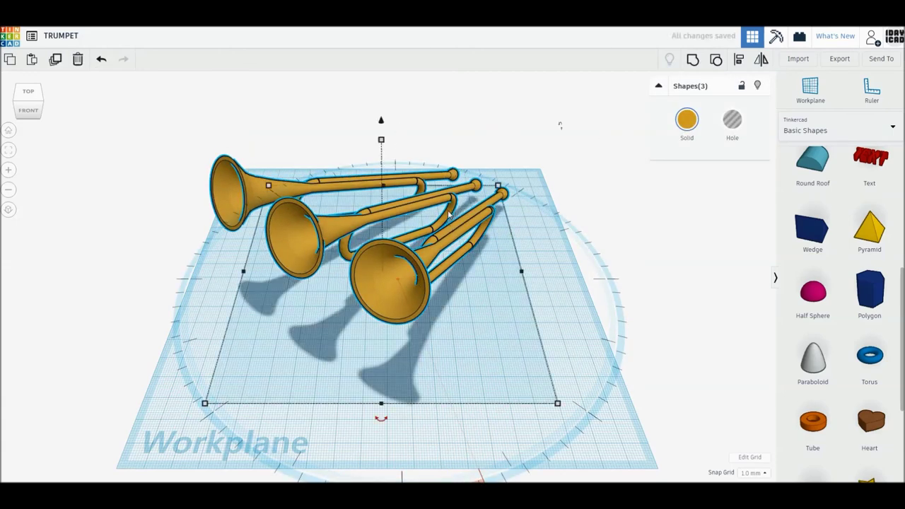
drag(456, 215, 487, 253)
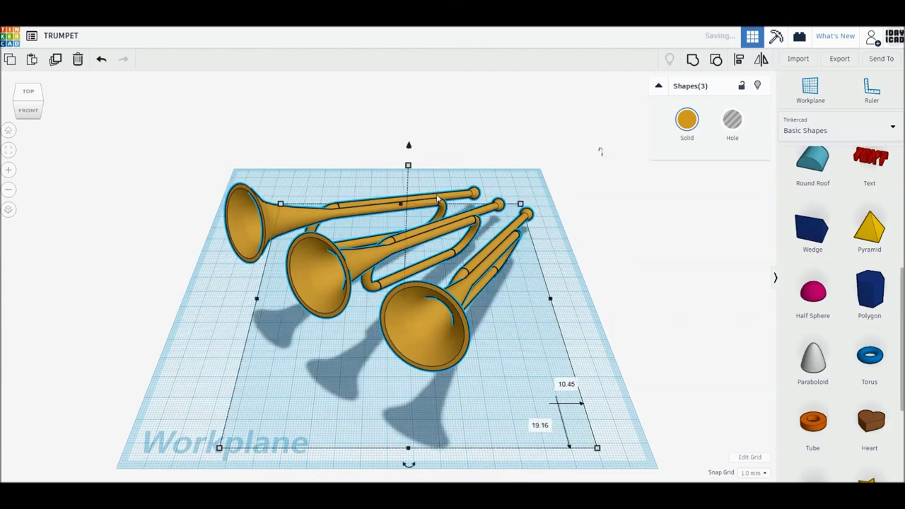
click(503, 161)
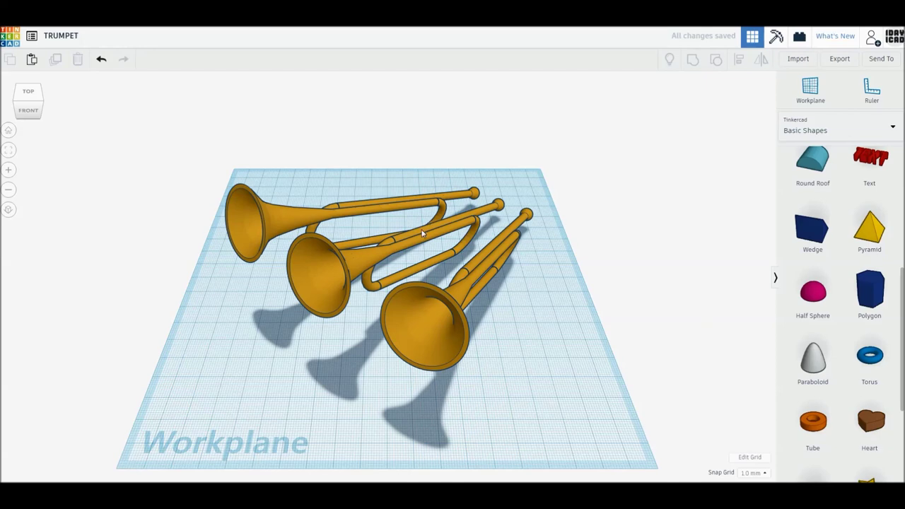
Step: Select all three trumpets, move them back, and lift them to a height of 7.00
scroll(422, 234, up, 2)
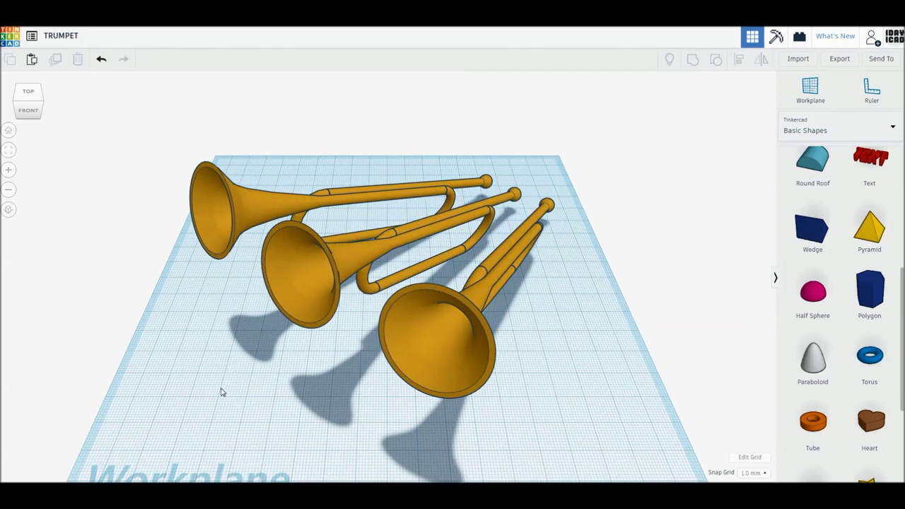
scroll(223, 394, up, 2)
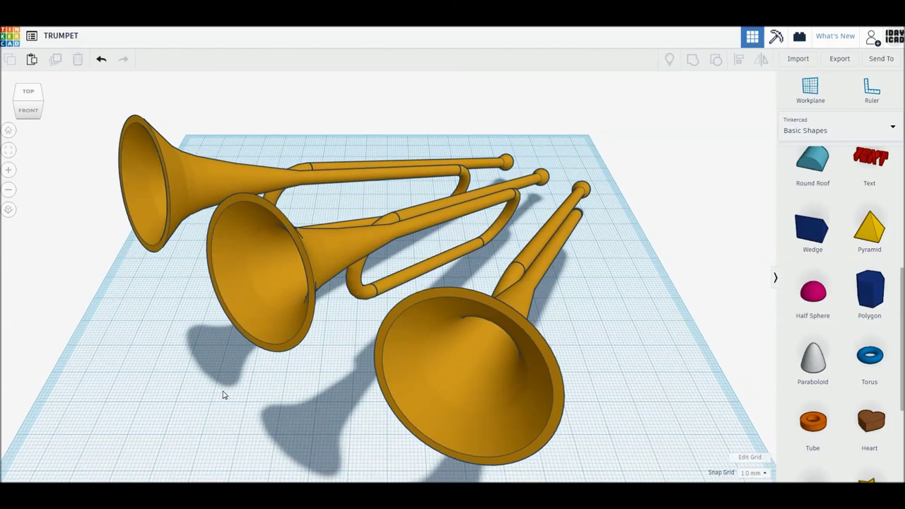
scroll(350, 371, down, 3)
key(ctrl+a)
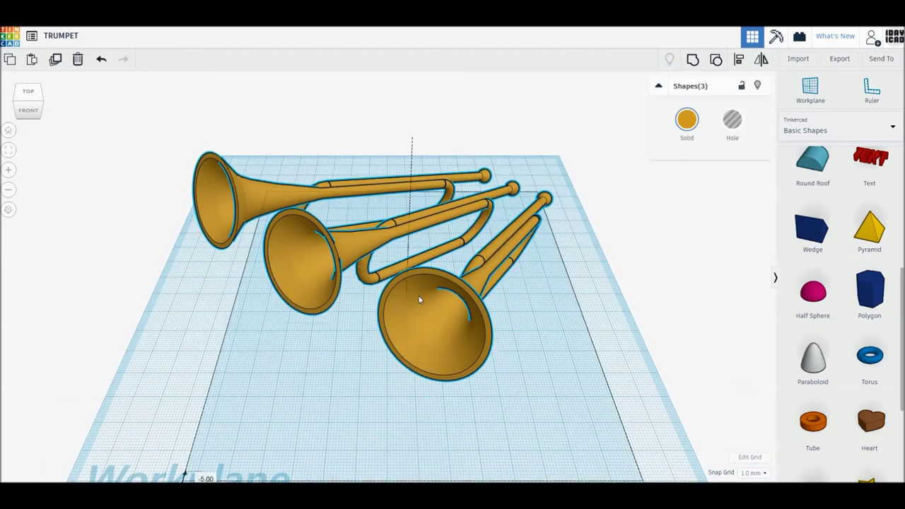
drag(418, 300, 422, 250)
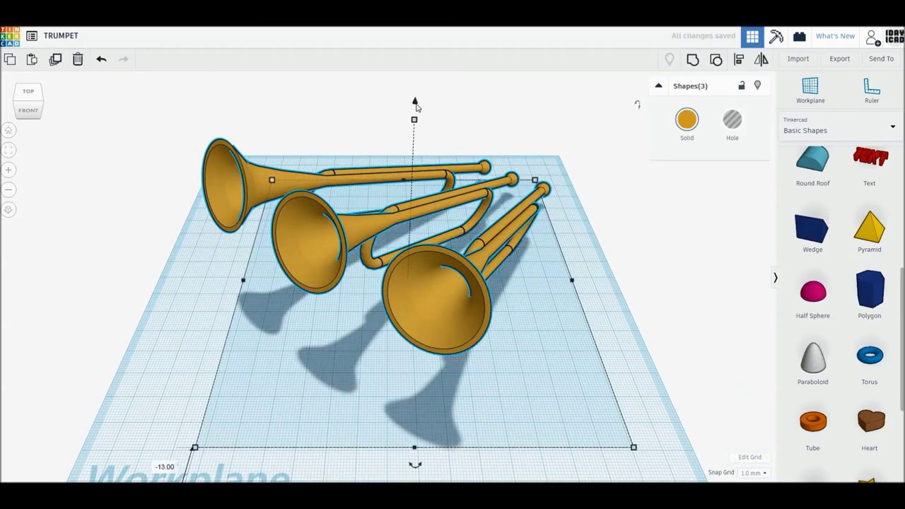
drag(415, 101, 416, 80)
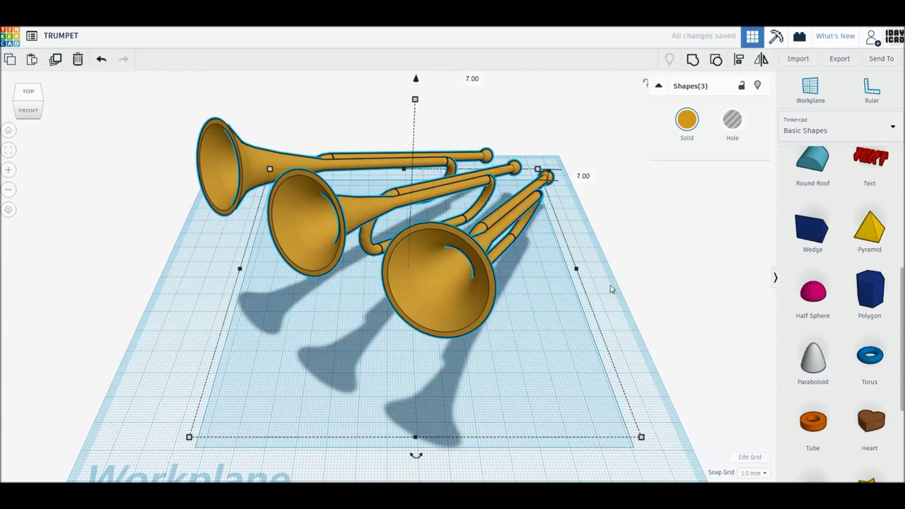
click(651, 287)
drag(568, 332, 574, 309)
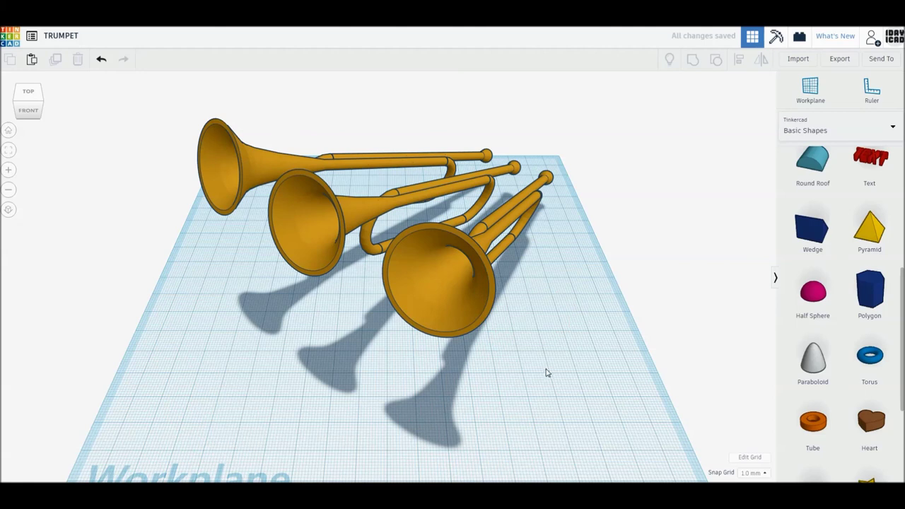